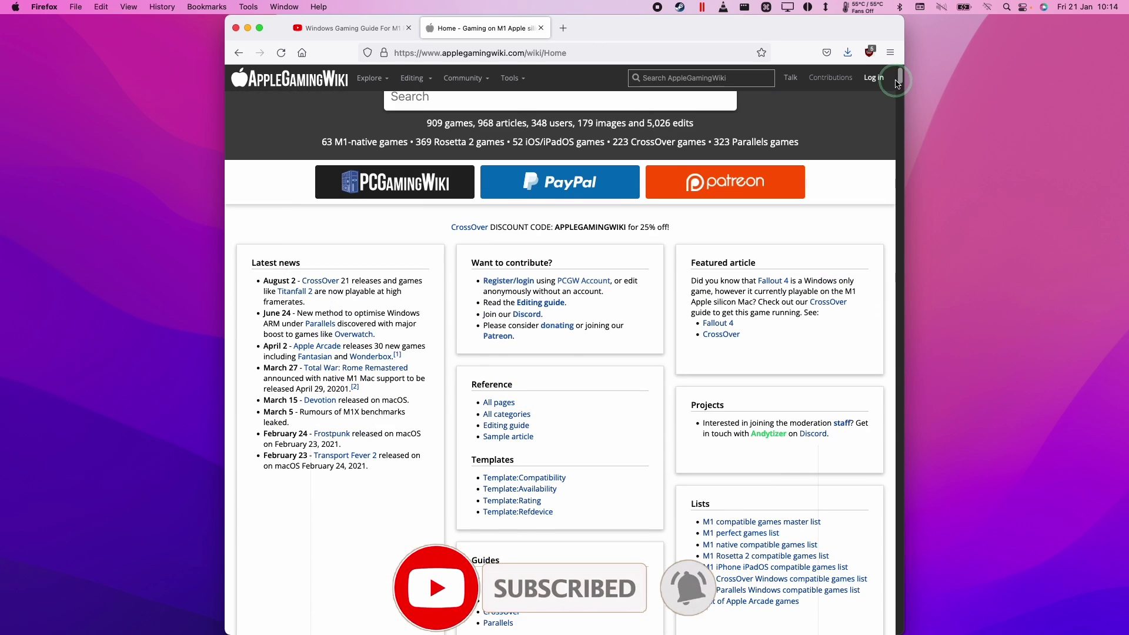
- Scroll the AppleGamingWiki page down to the table of CrossOver and Parallels game ratings
scroll(506, 212, up, 2)
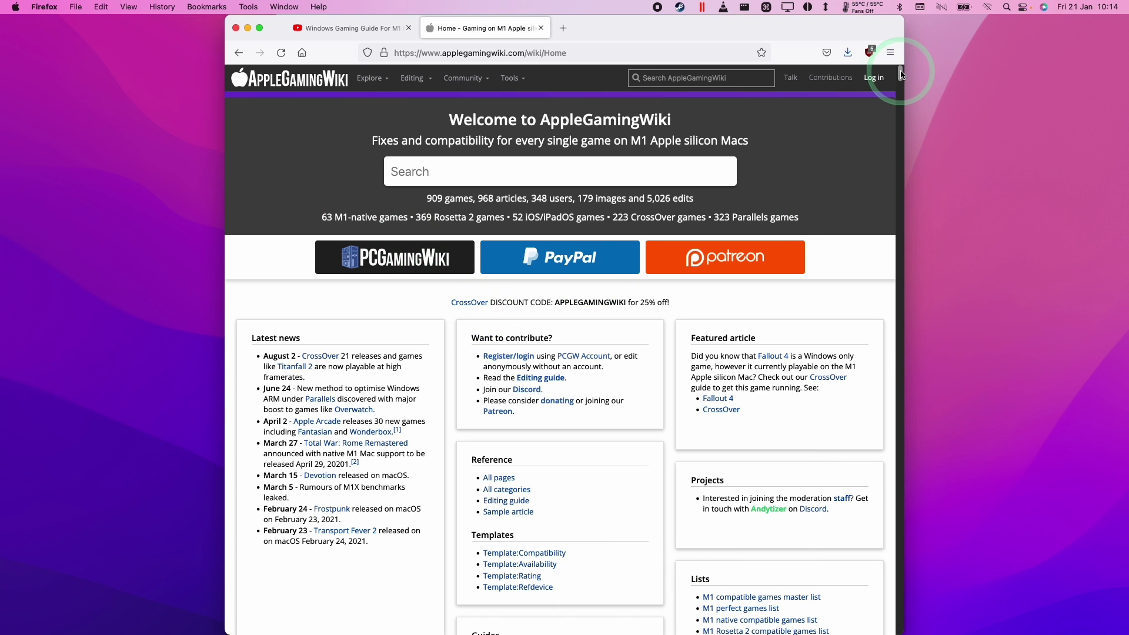
scroll(899, 73, down, 10)
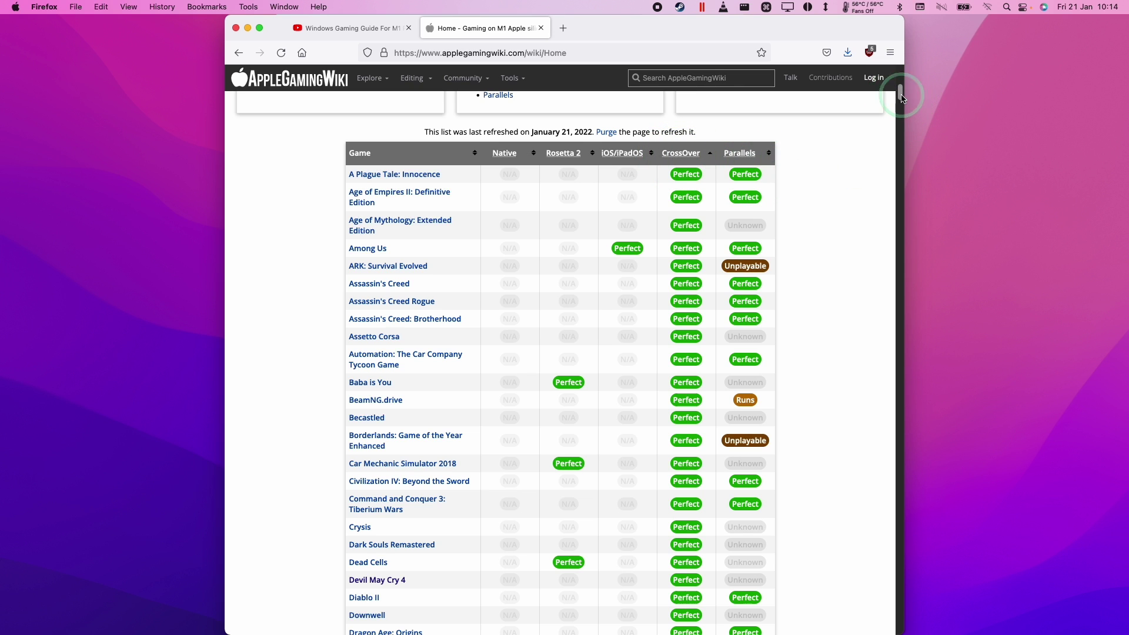
scroll(417, 309, down, 15)
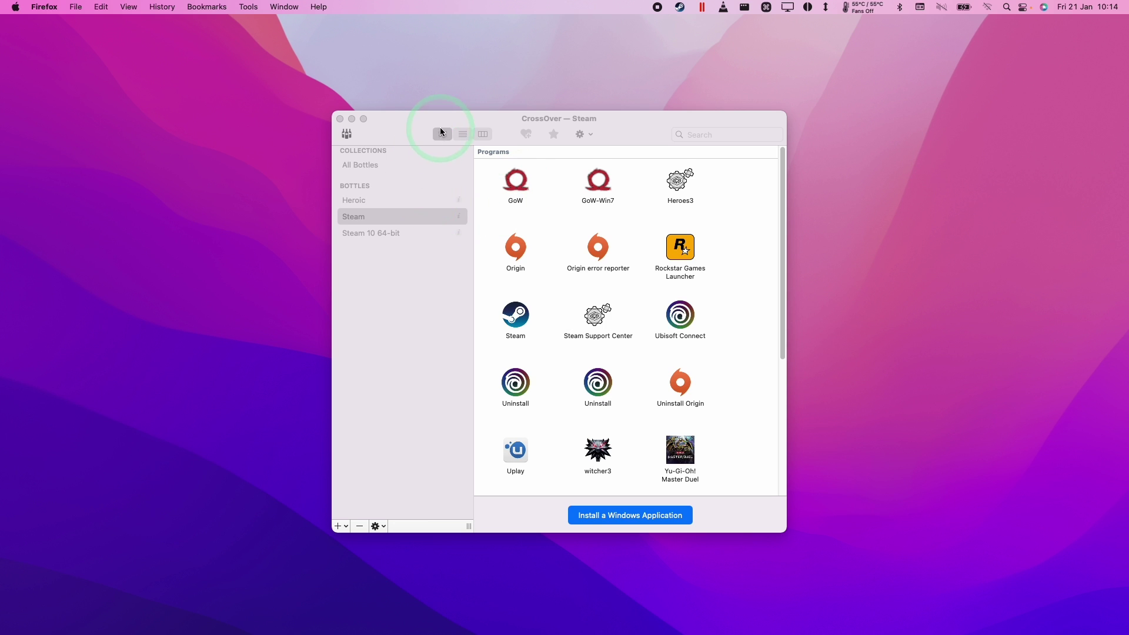
- Bring the CrossOver window forward with the Steam bottle's programs listed
click(441, 128)
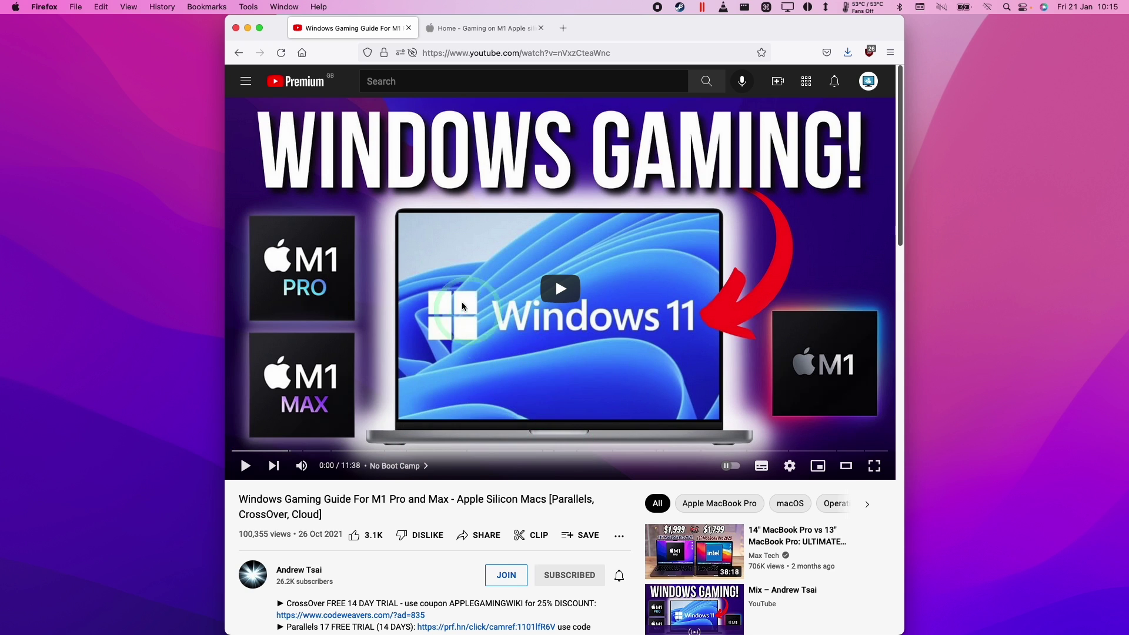
- Search the Steam bottle's Windows application installer for 'Steam', then dismiss it without installing
click(248, 28)
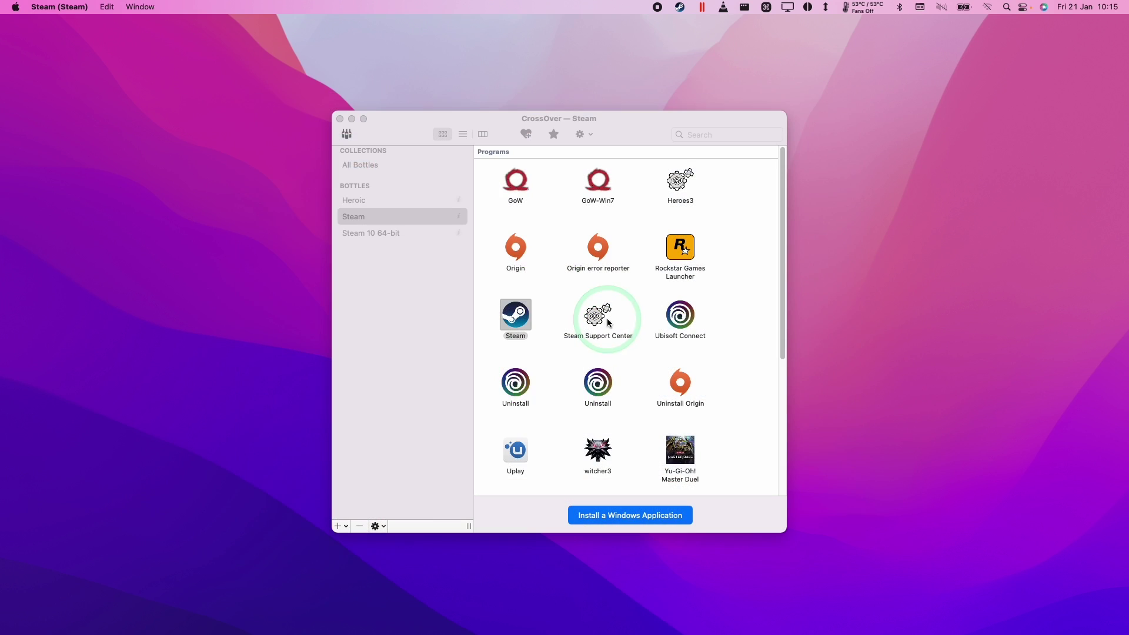
click(404, 227)
click(525, 328)
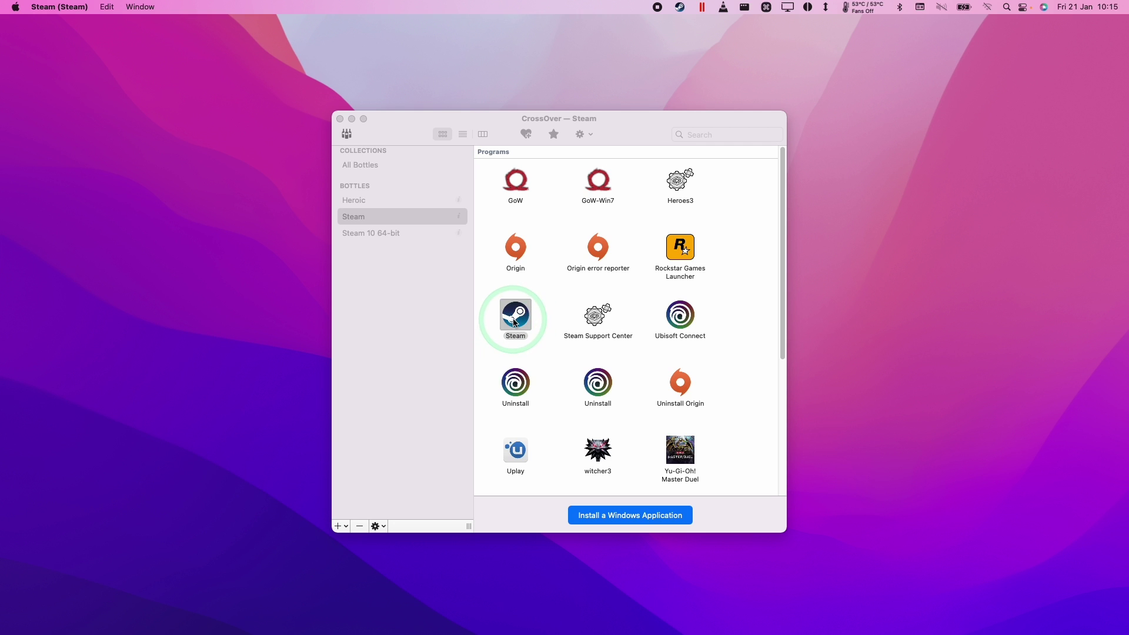
click(596, 518)
click(196, 297)
text(Steam)
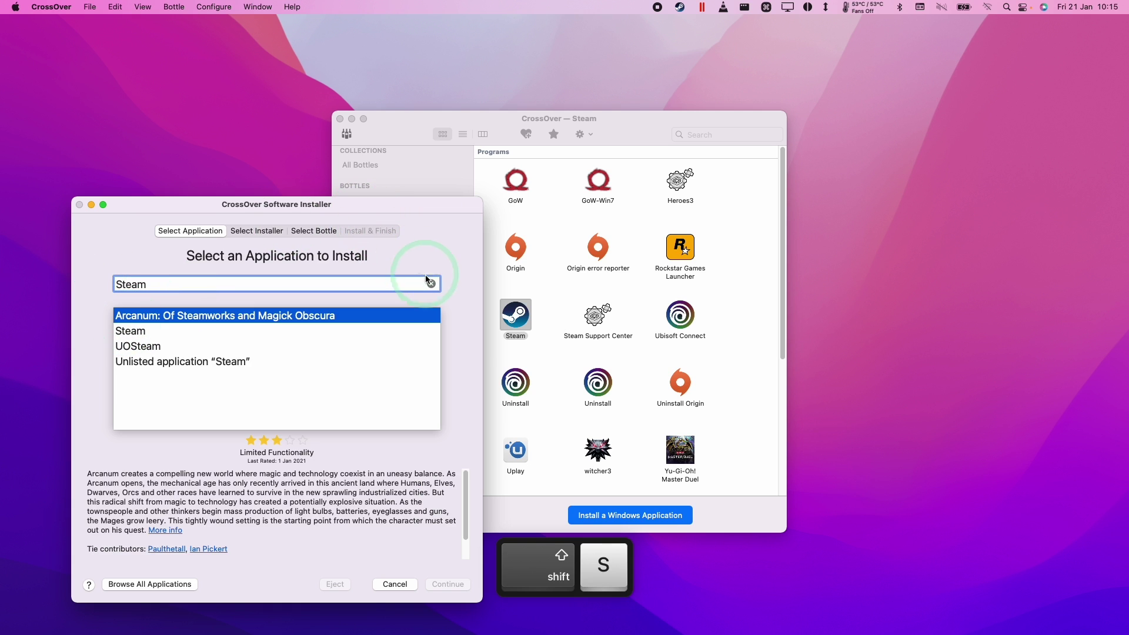
key(Escape)
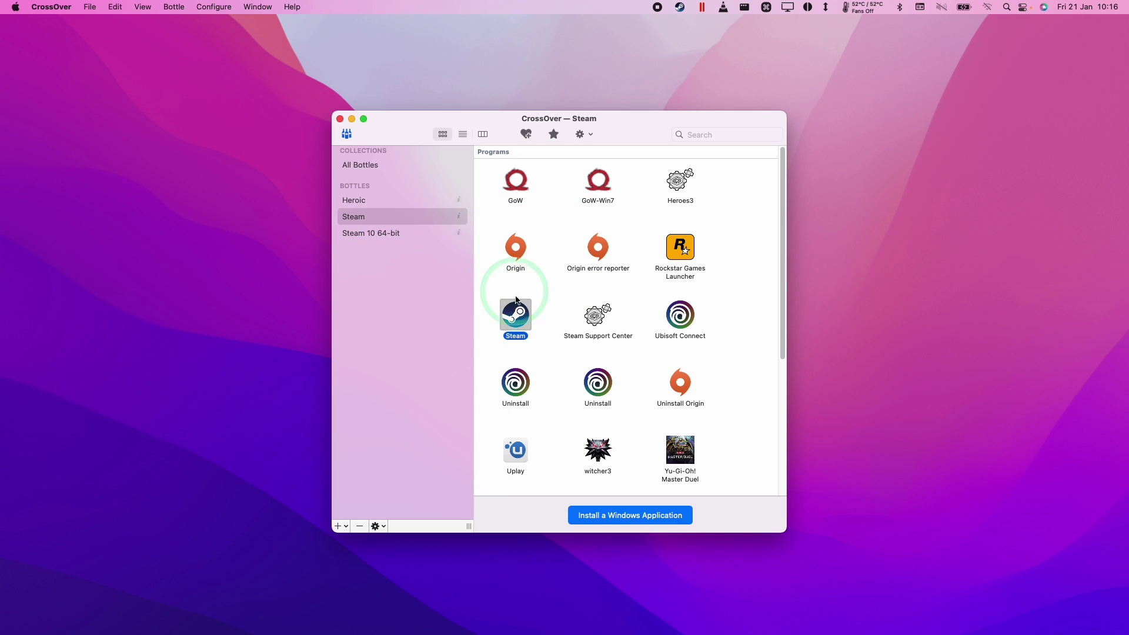
- Launch Steam from the Steam bottle and open the bottle's name for editing
double_click(515, 318)
click(384, 219)
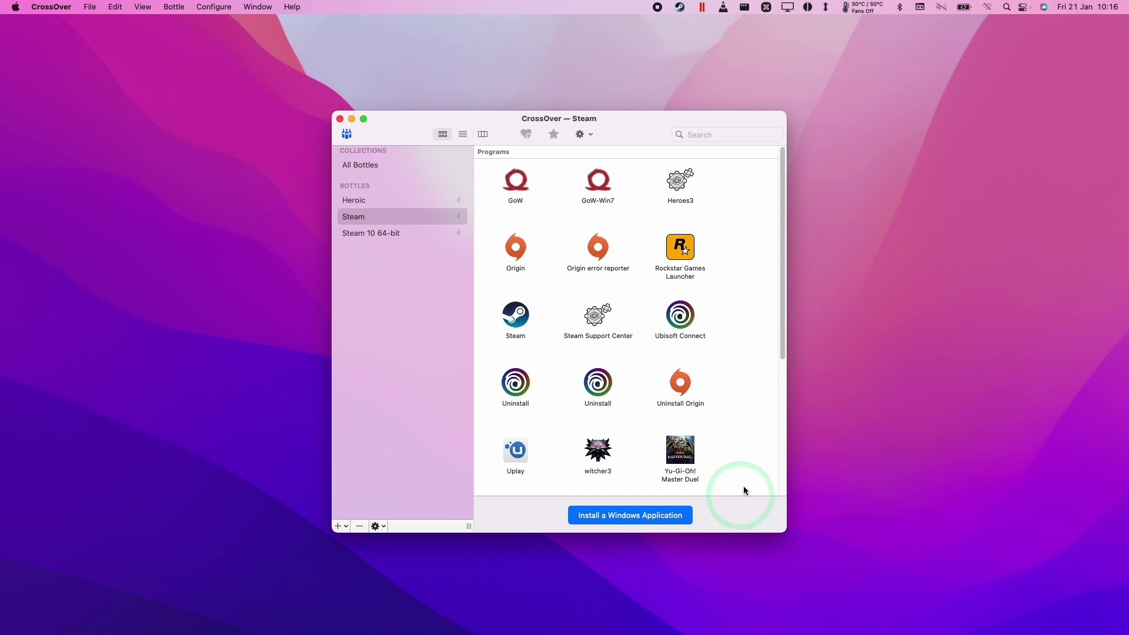
click(353, 216)
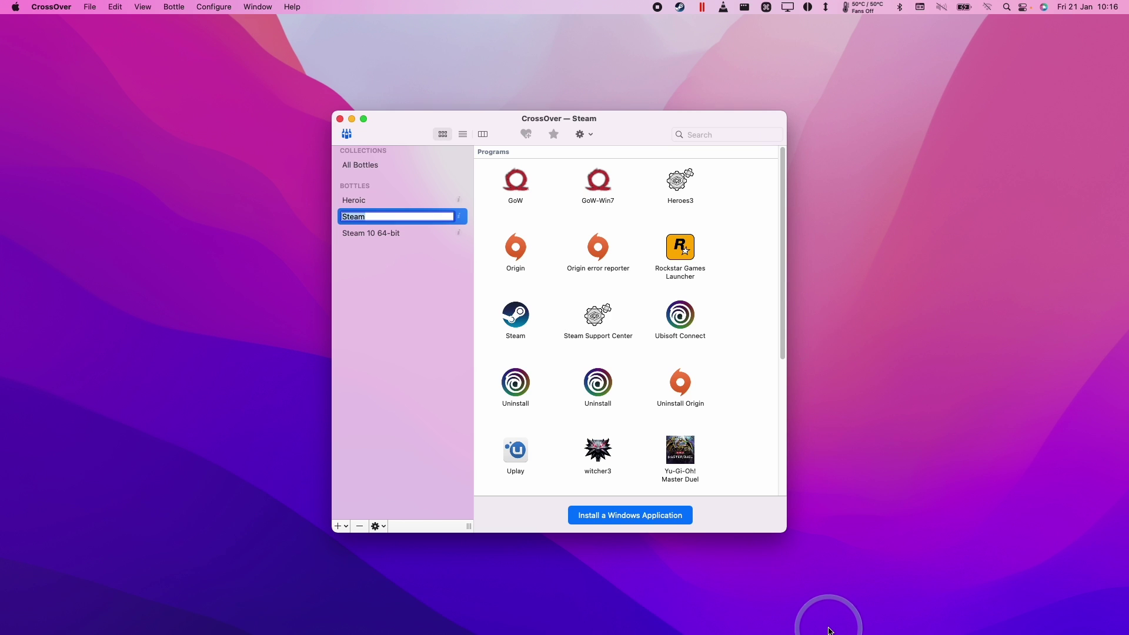
- Switch to the full-screen Windows 11 virtual machine space
click(441, 611)
key(ctrl+Left)
key(ctrl+Right)
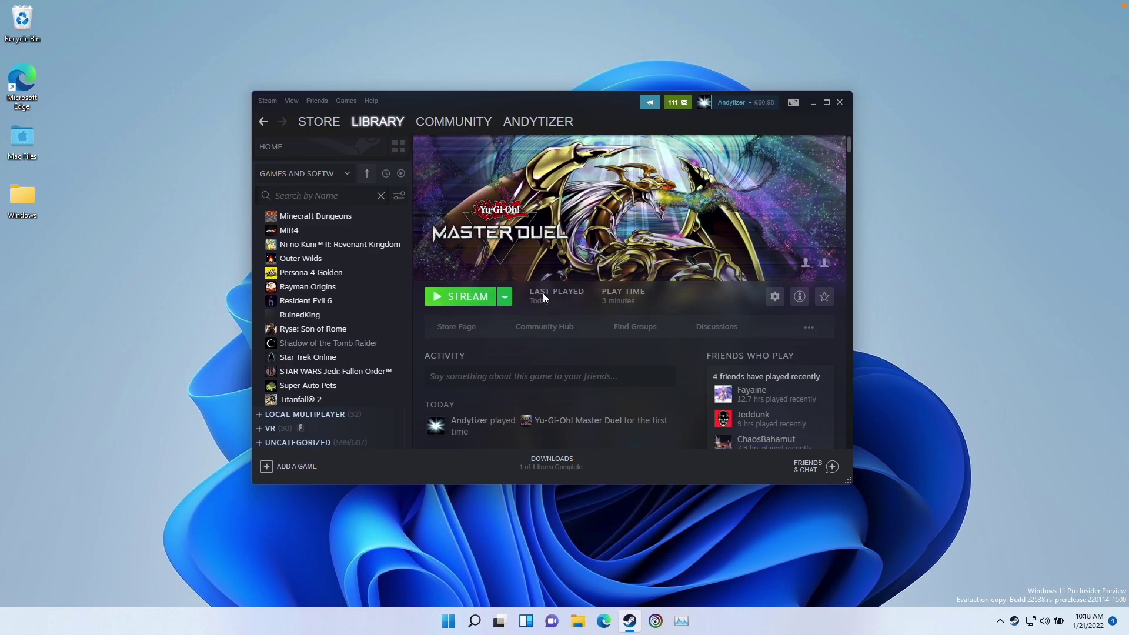
- Check Yu-Gi-Oh! Master Duel's machine list, leaving it set to stream from Fenix-3700X
click(505, 297)
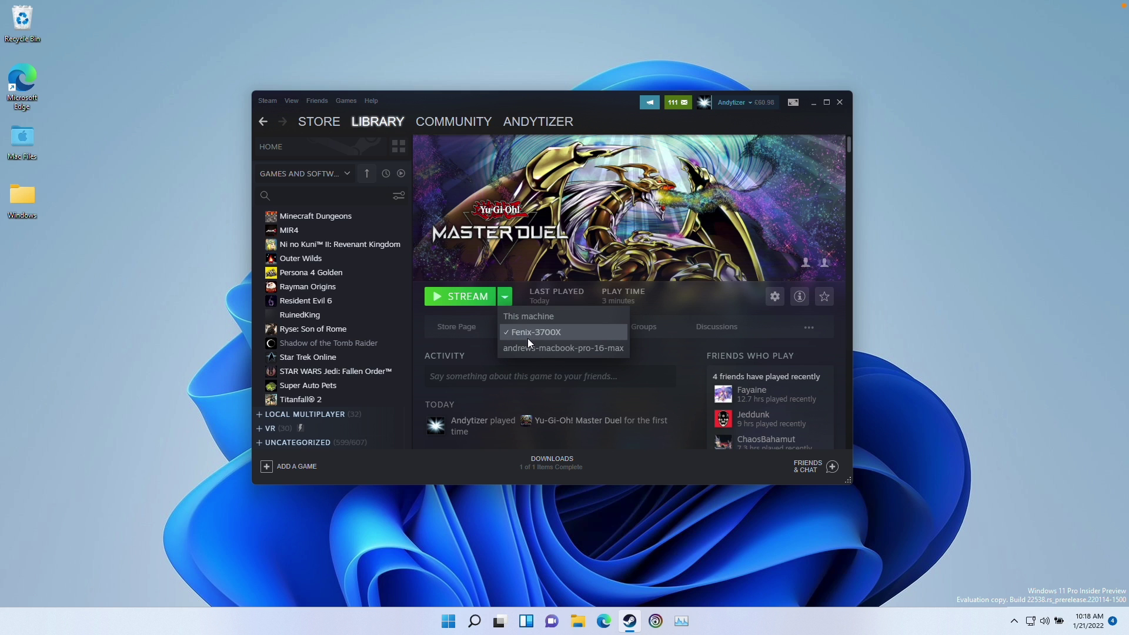
click(510, 242)
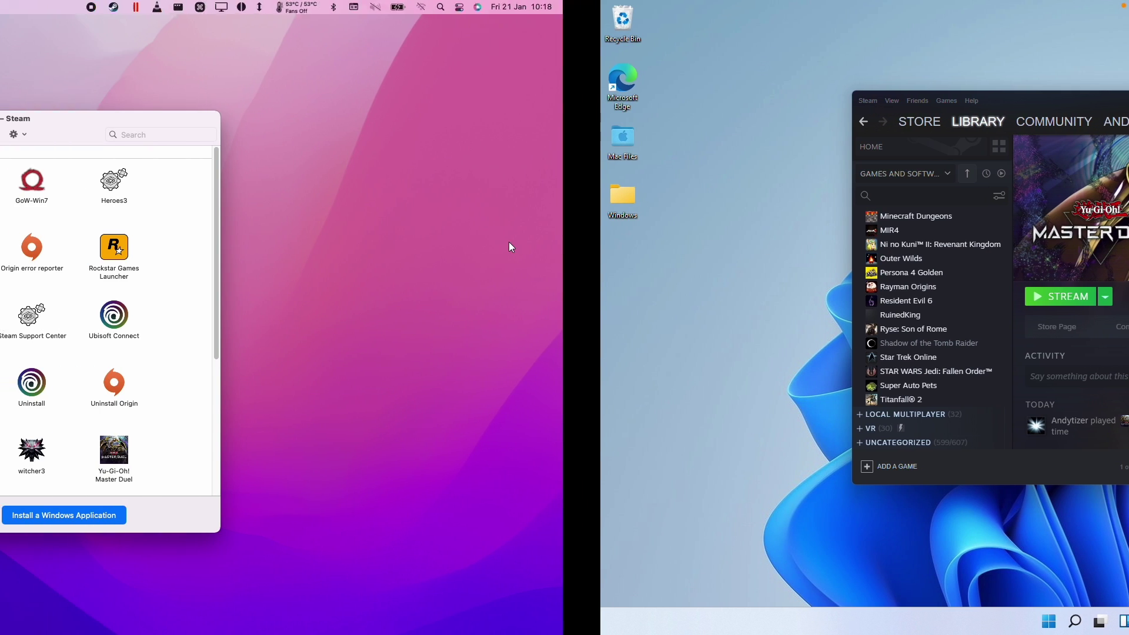
click(464, 218)
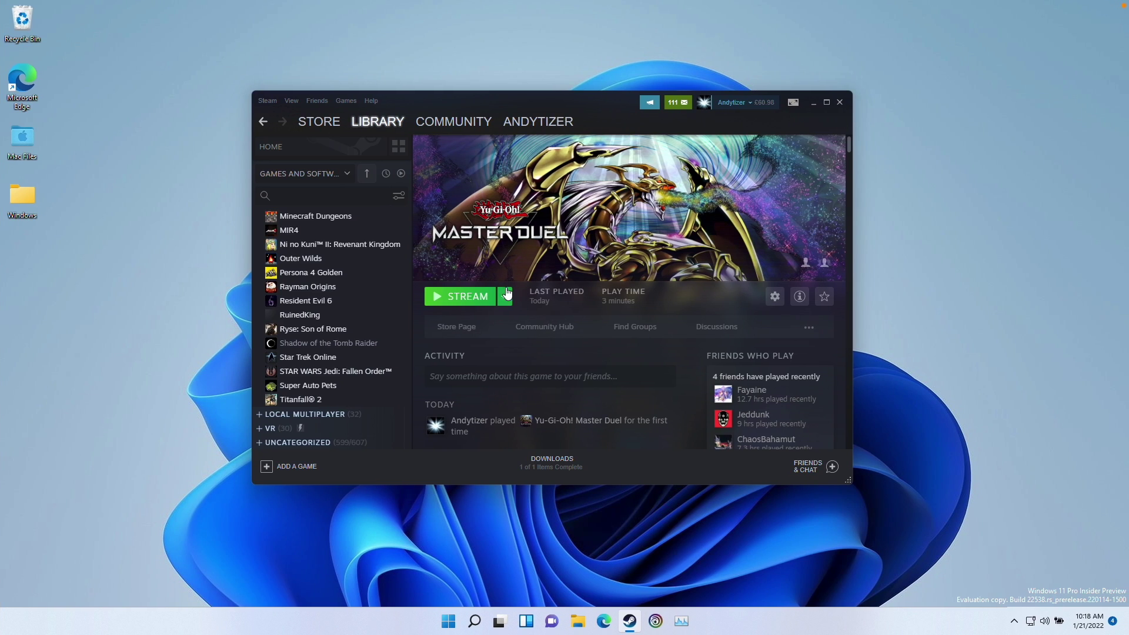
click(505, 296)
click(505, 298)
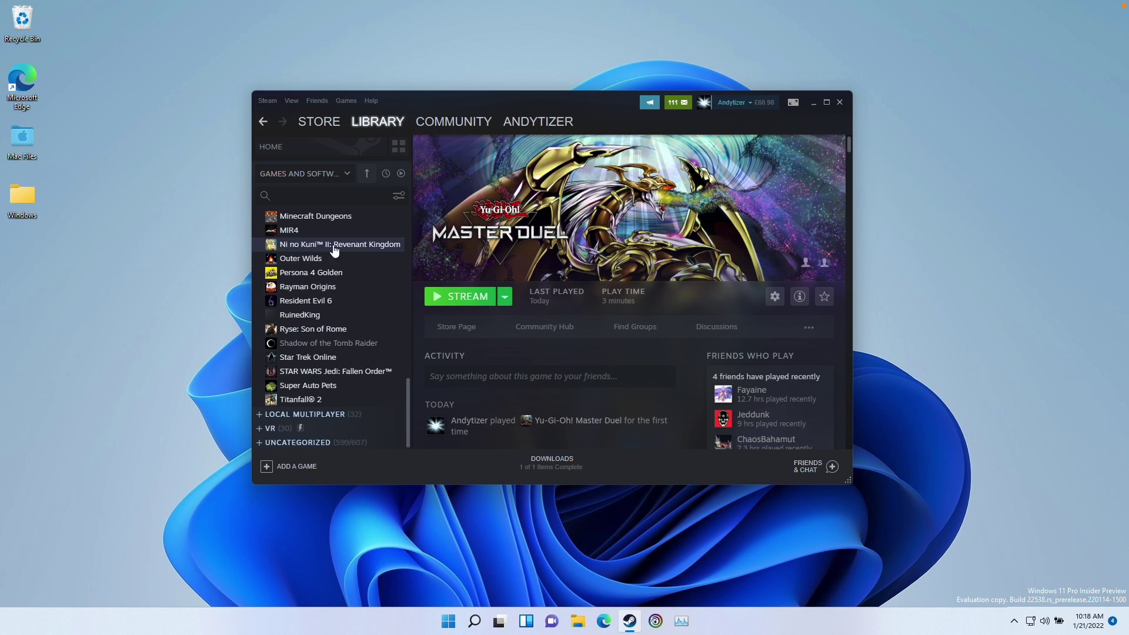
- Go to Steam Settings > Downloads > Steam Library Folders and list drives for a new library
click(262, 100)
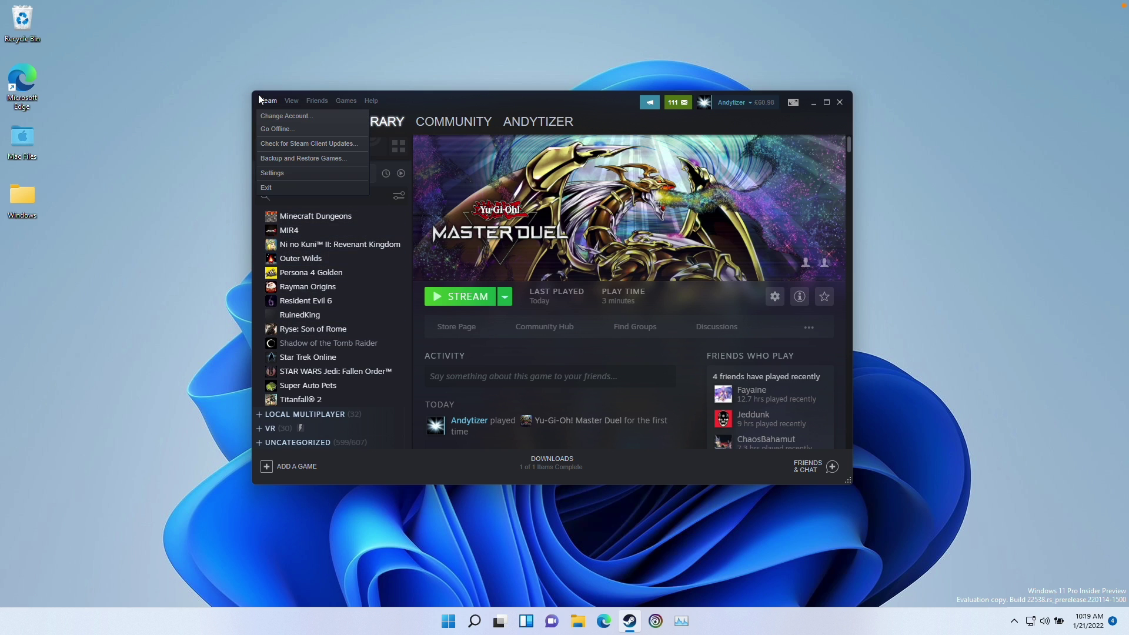
click(273, 173)
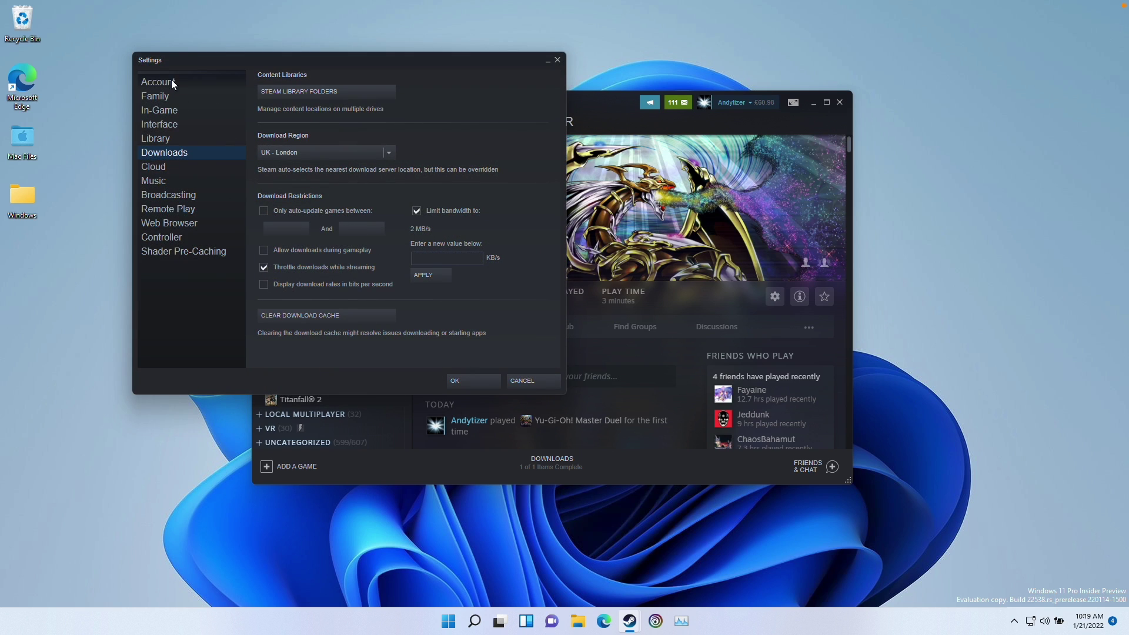
click(154, 85)
click(159, 155)
click(305, 90)
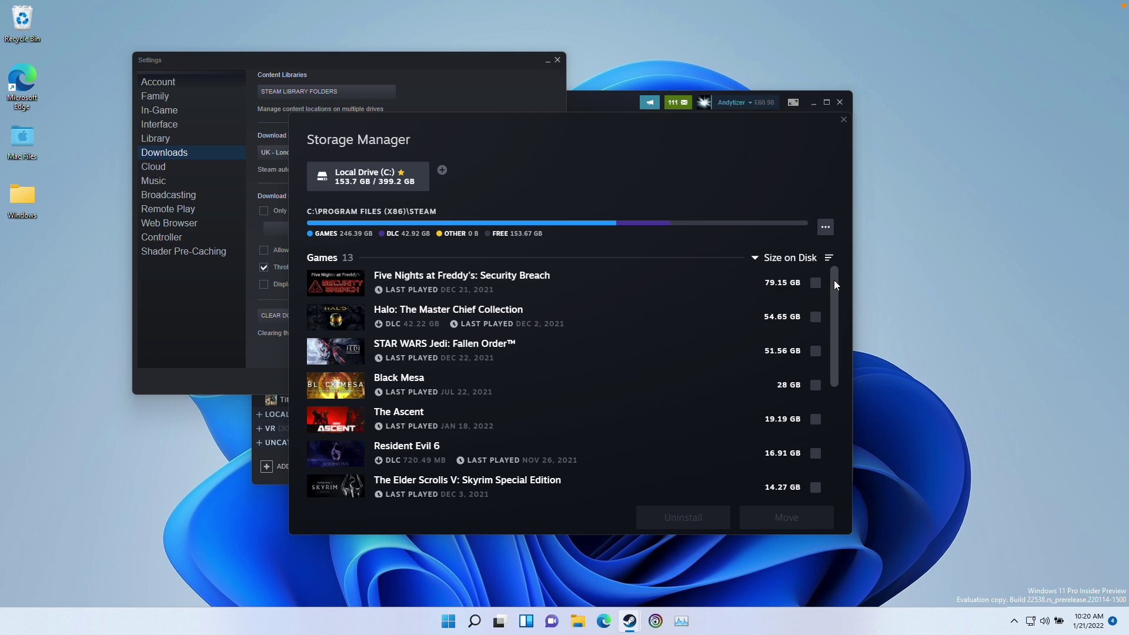
scroll(834, 340, down, 3)
scroll(845, 313, up, 3)
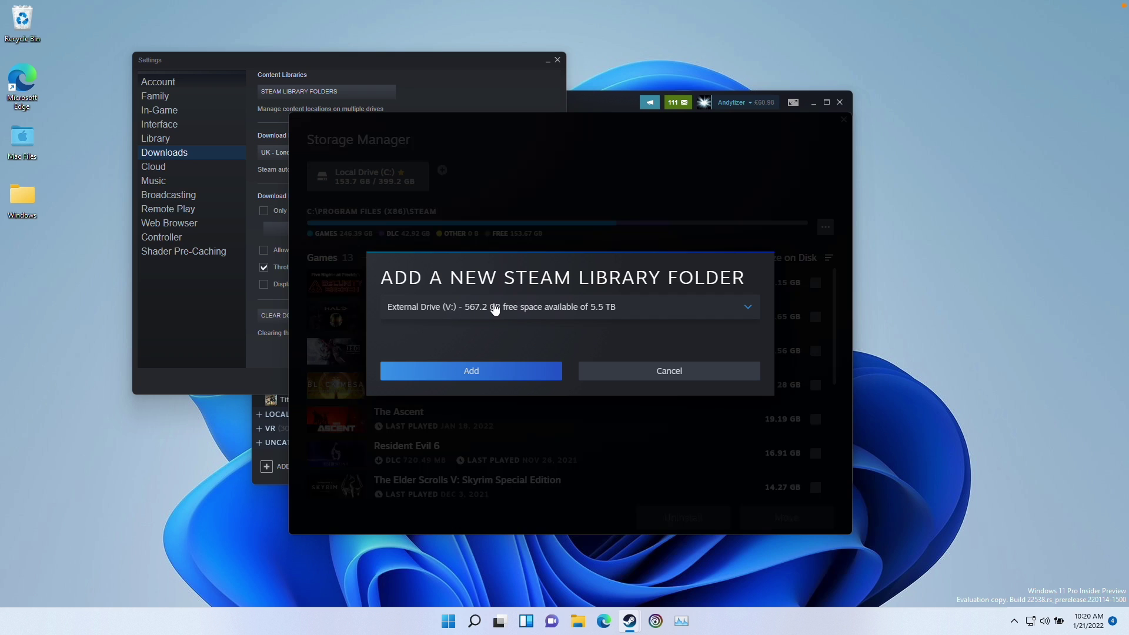
click(494, 308)
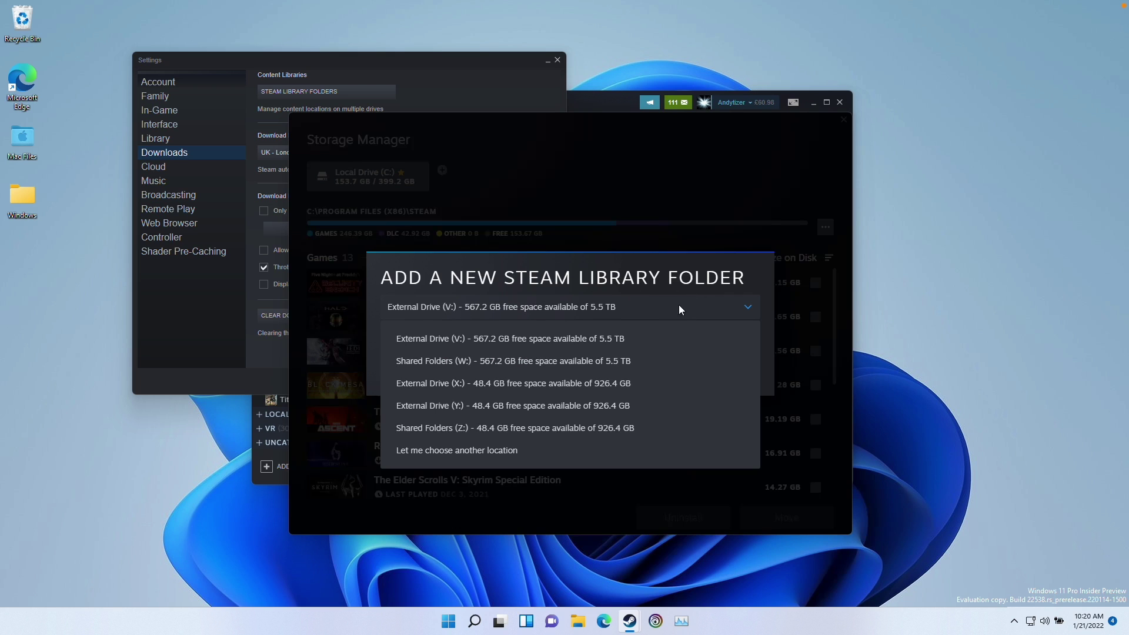
- Choose another location for the new library and browse to the Z: drive
click(434, 452)
click(474, 373)
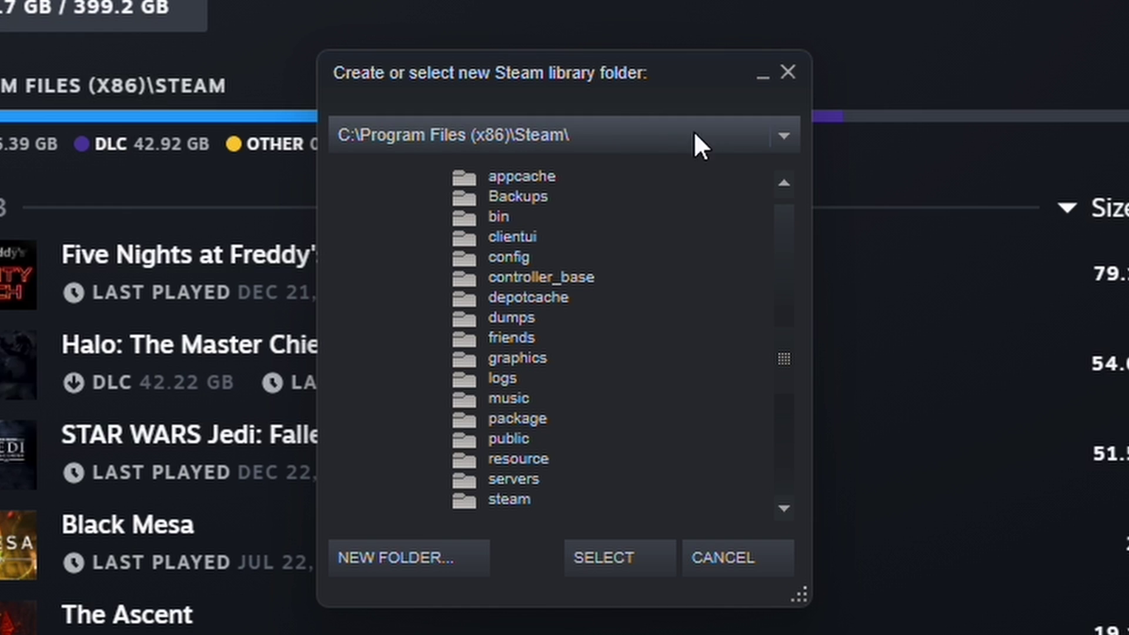
click(764, 137)
drag(789, 252, 784, 317)
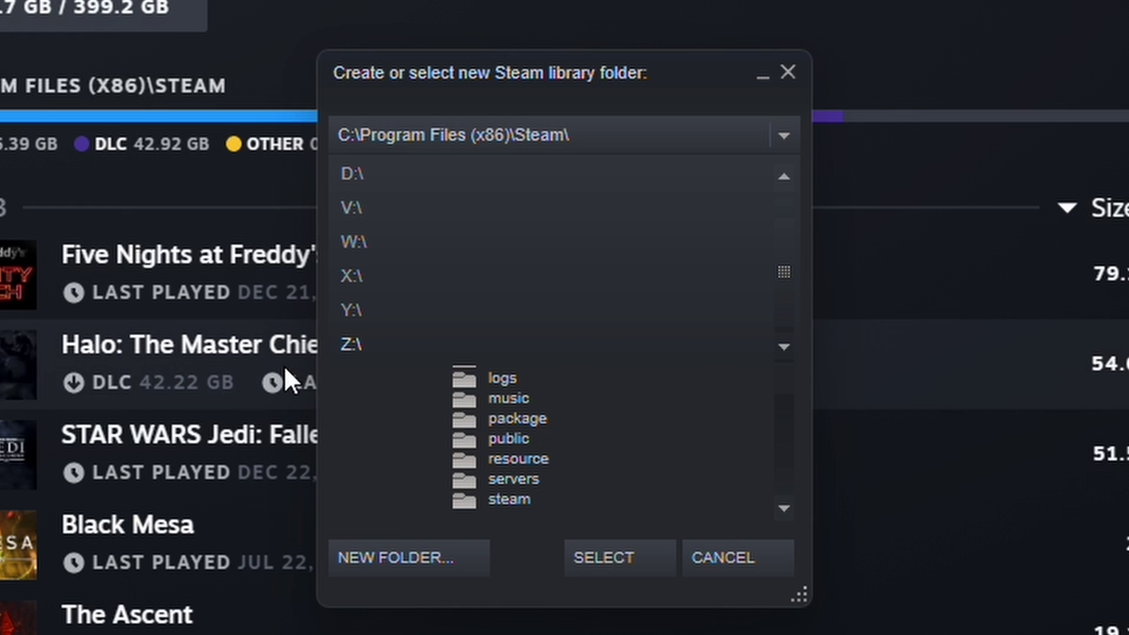
click(351, 344)
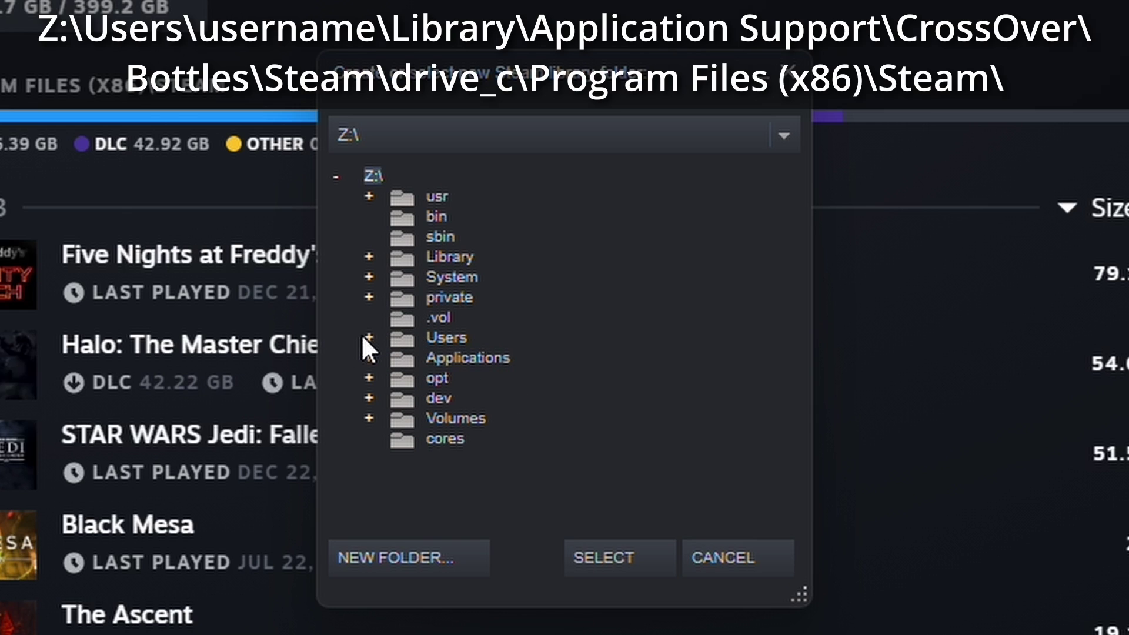
- Expand Users, the home folder, Library and Application Support on Z:
click(390, 337)
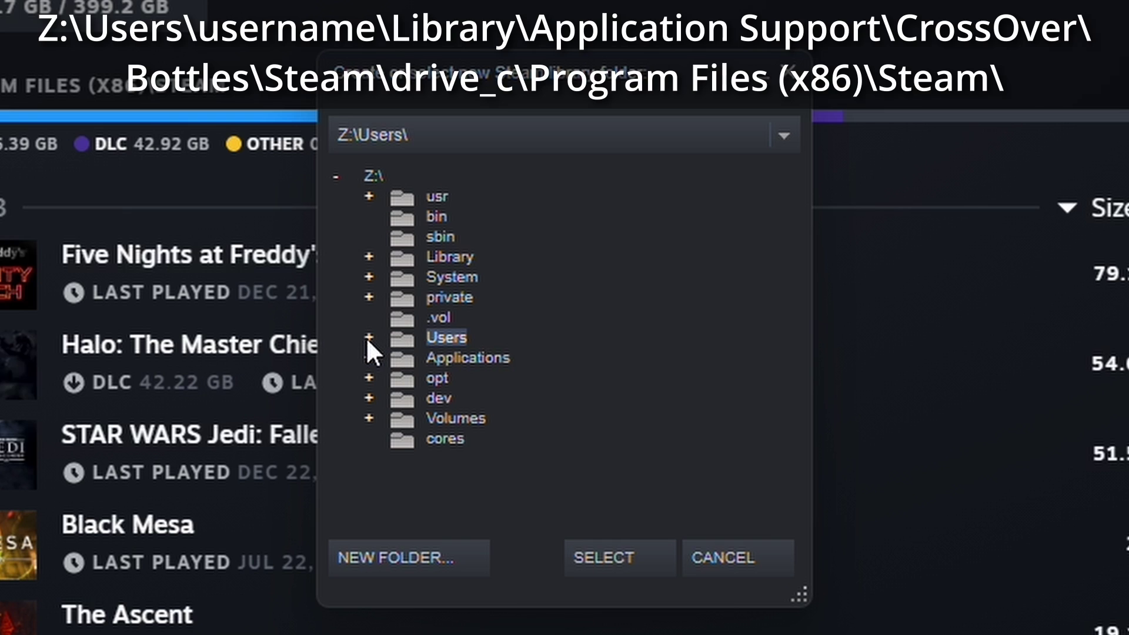
click(366, 337)
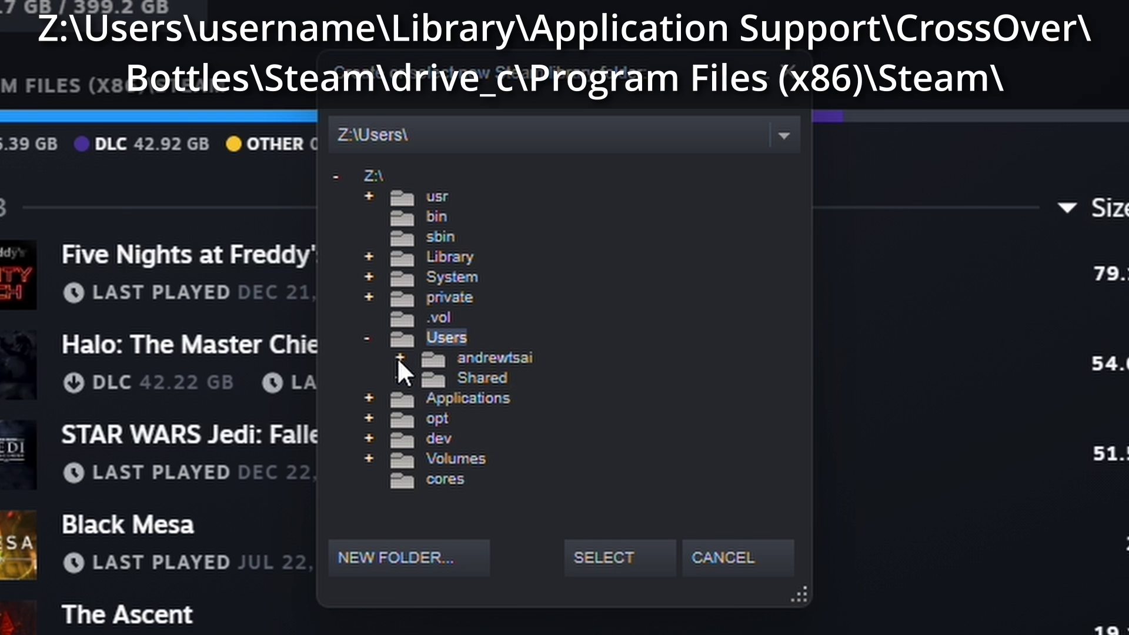
click(397, 357)
scroll(640, 238, down, 3)
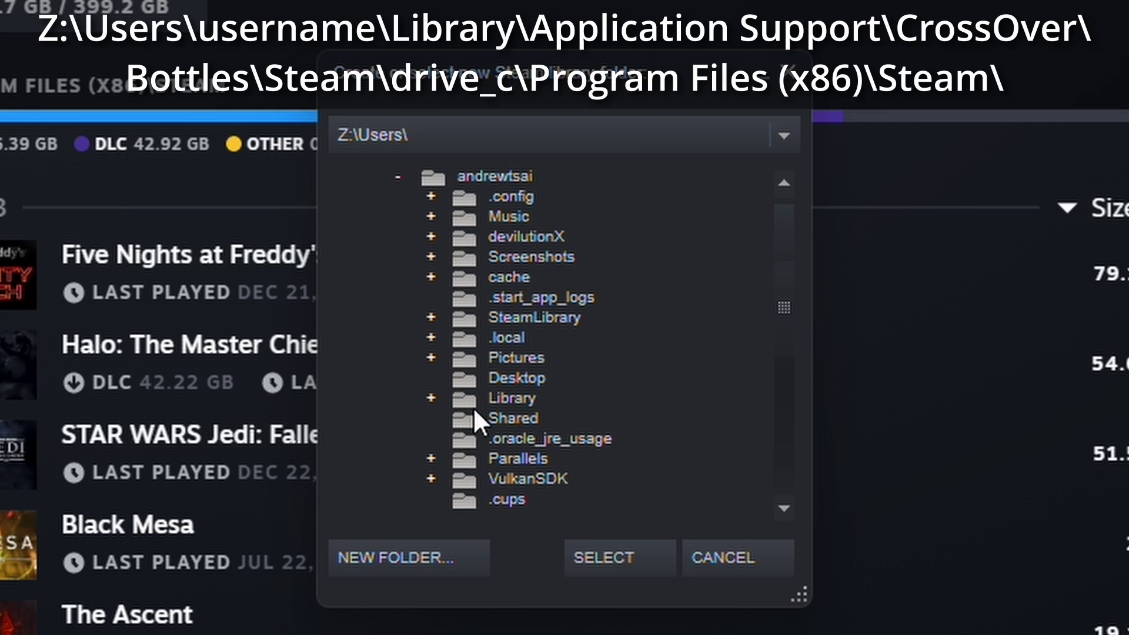
click(487, 399)
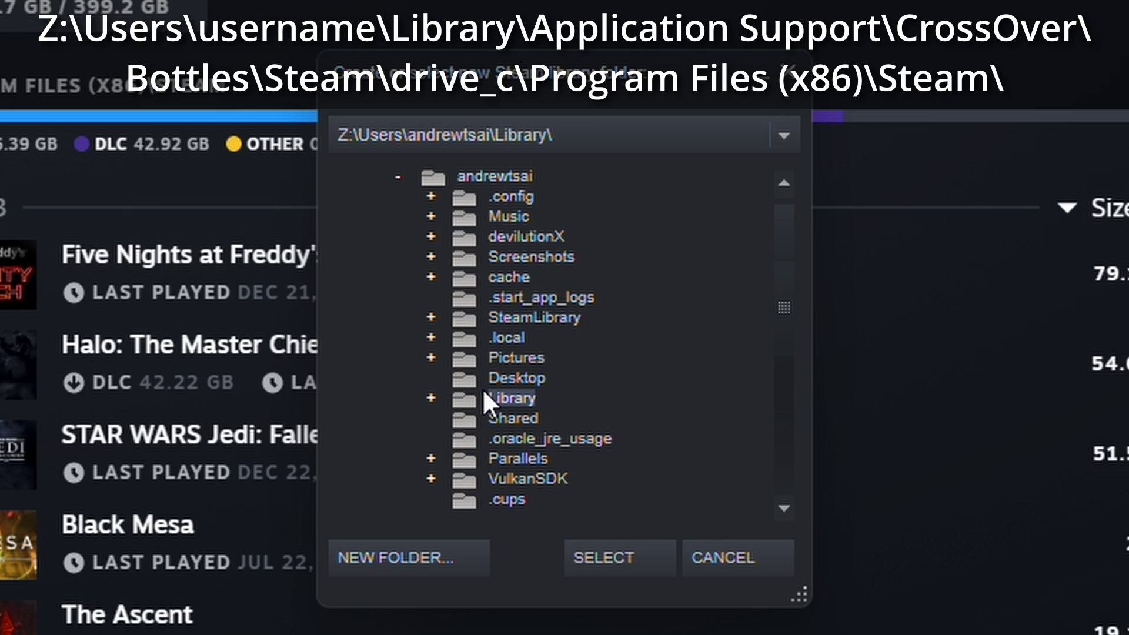
click(431, 398)
scroll(454, 379, down, 1)
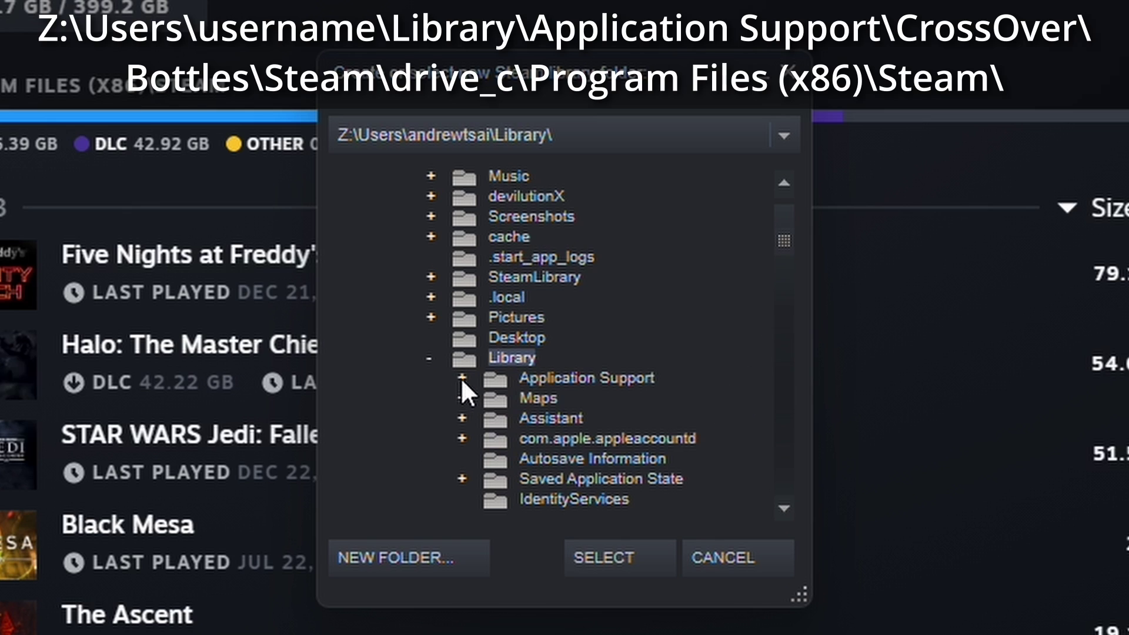
click(461, 378)
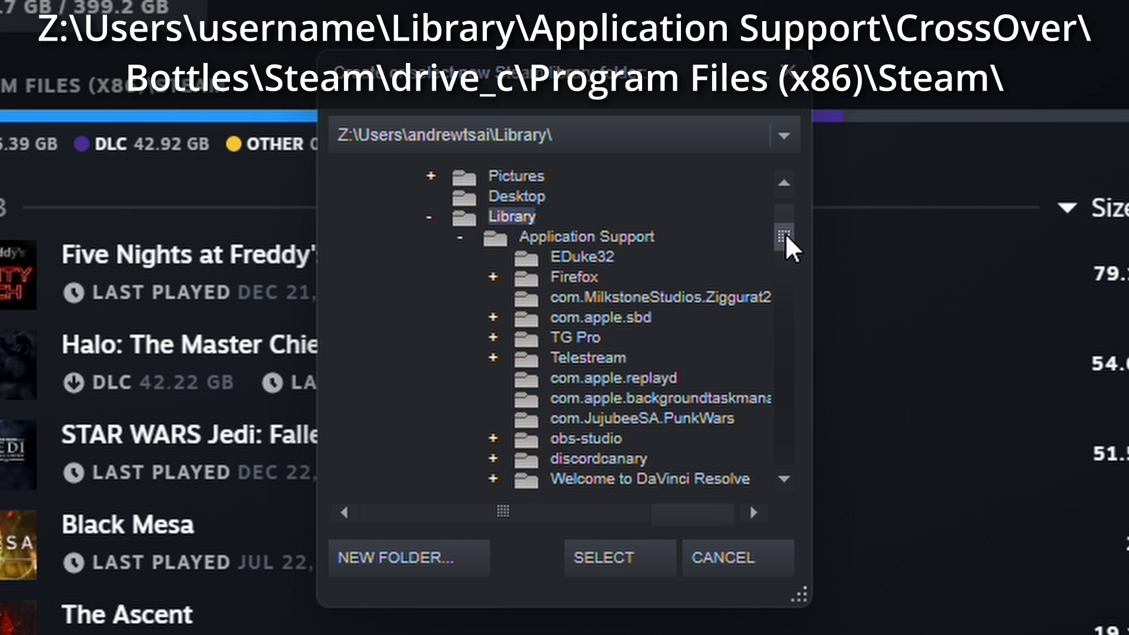
drag(784, 236, 786, 281)
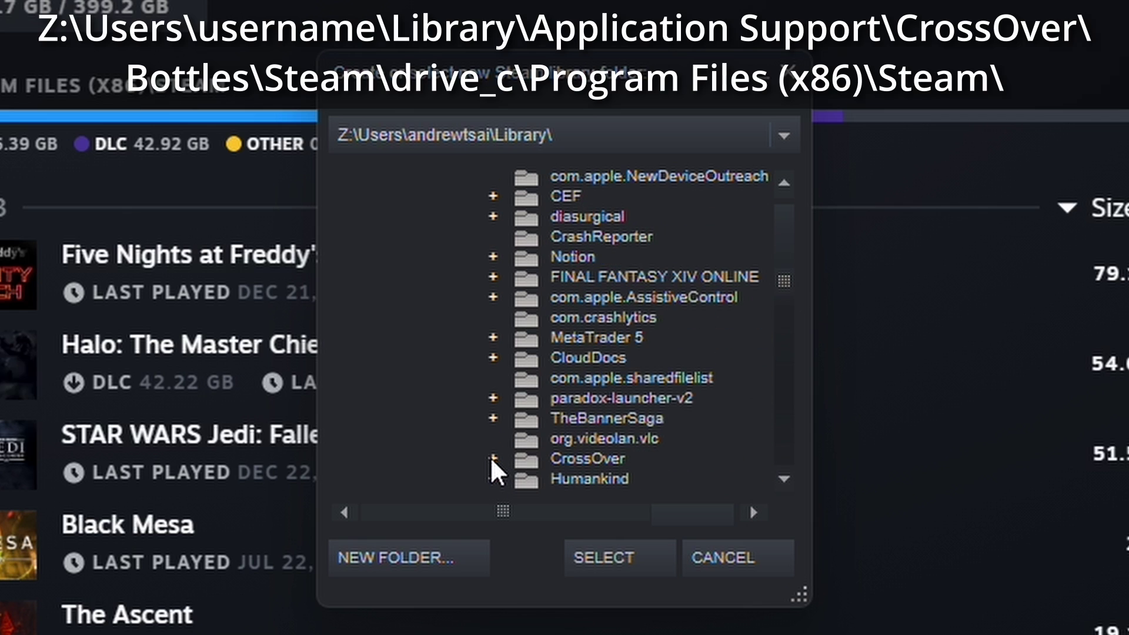
- Drill into CrossOver > Bottles > Steam > drive_c > Program Files (x86) and select Steam
click(493, 459)
drag(782, 284, 783, 292)
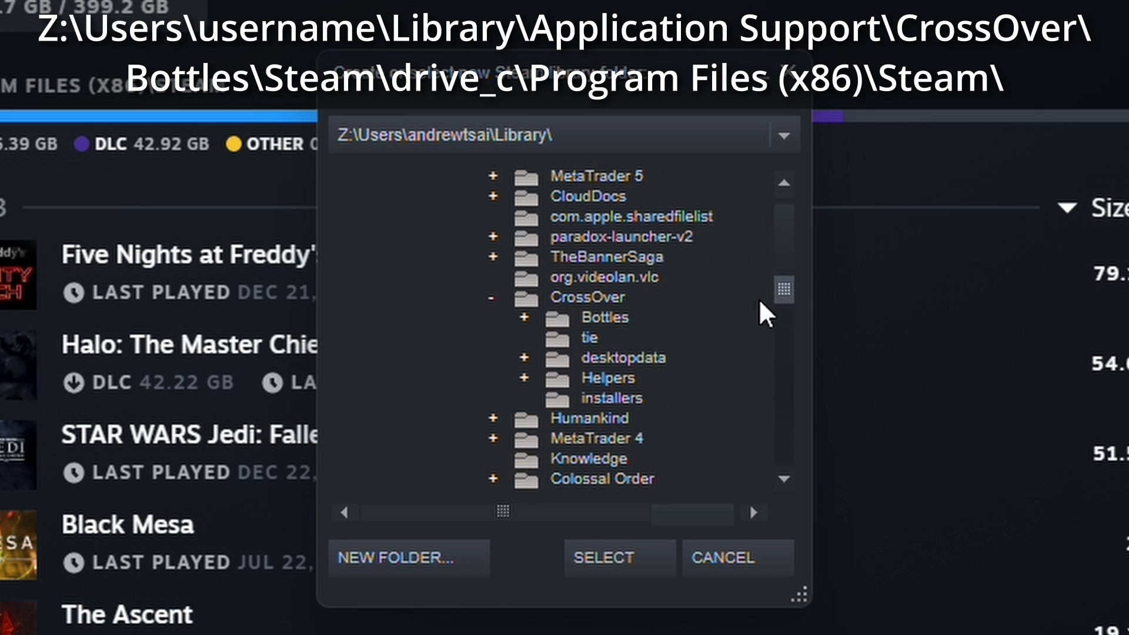
click(525, 317)
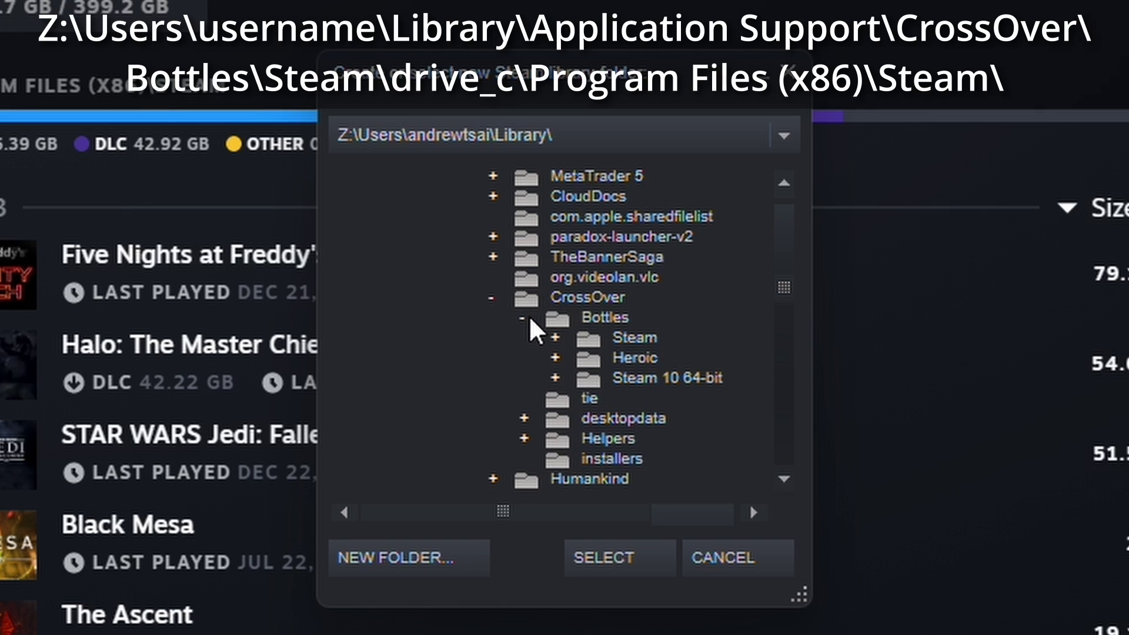
double_click(588, 340)
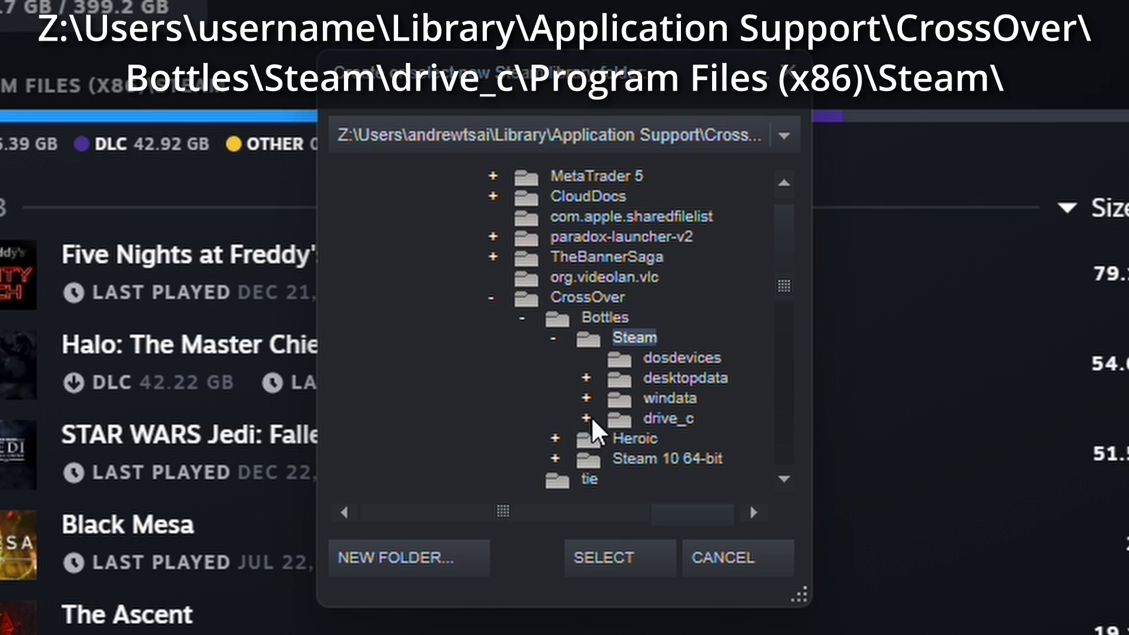
click(636, 418)
click(586, 419)
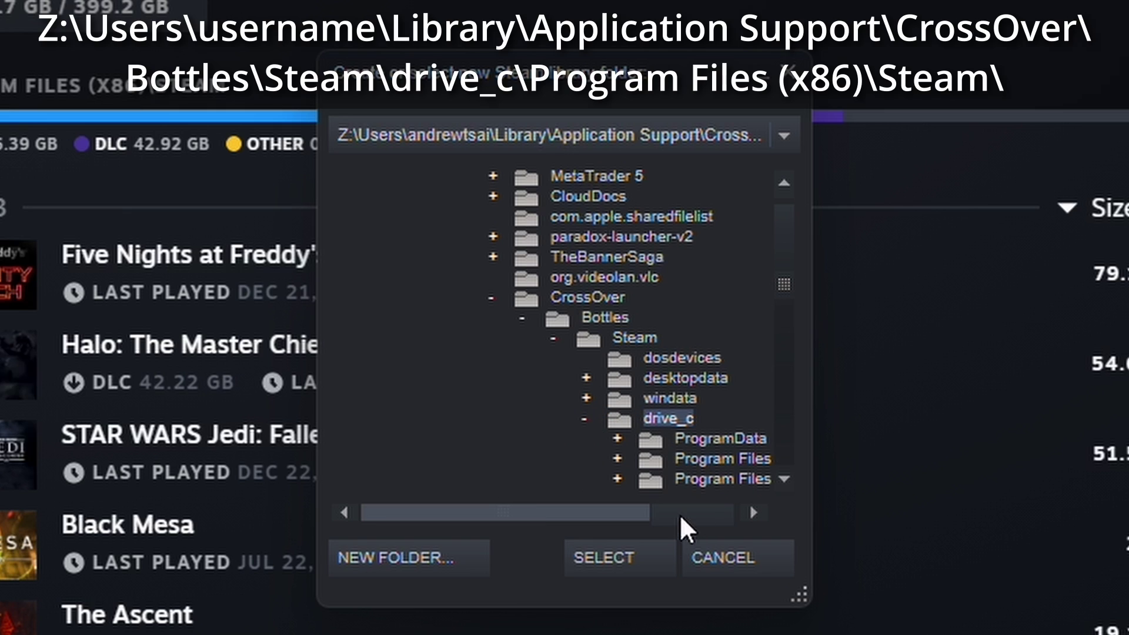
click(671, 513)
drag(779, 290, 779, 298)
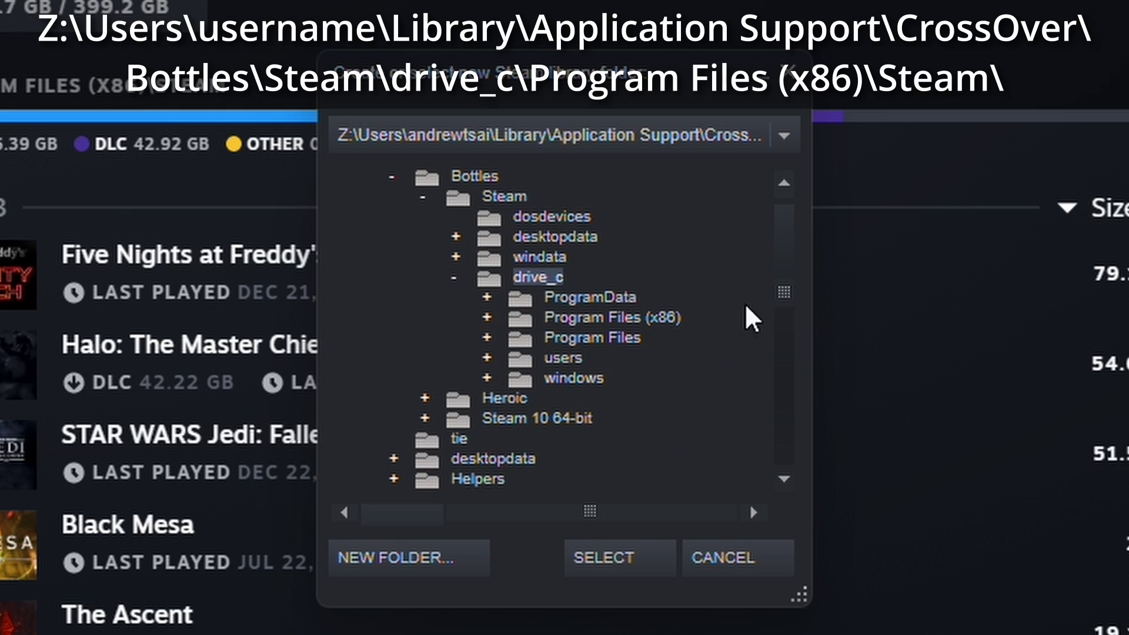
double_click(656, 318)
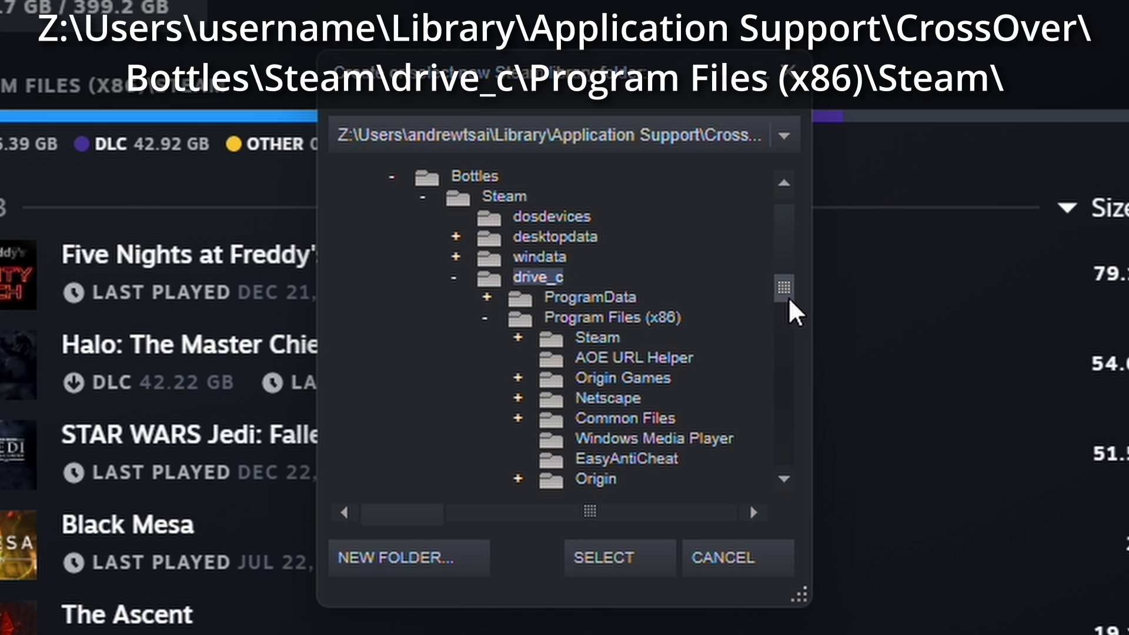
scroll(785, 295, down, 1)
click(585, 310)
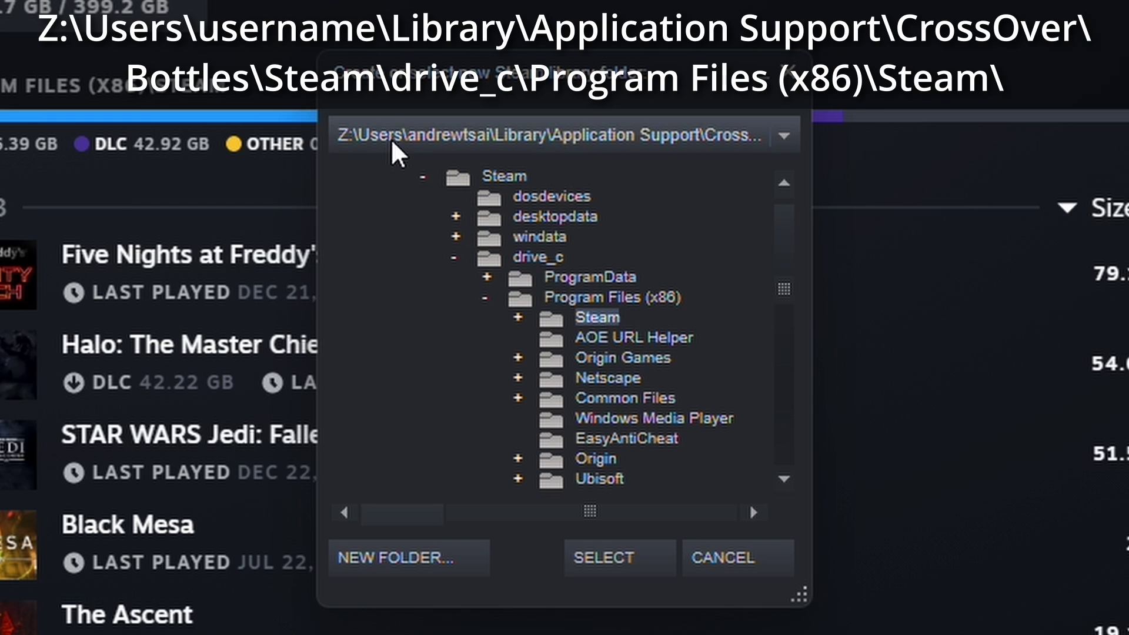
- Confirm the Steam folder as a library and review Shared Folders (Z:) with its 18 games
click(600, 555)
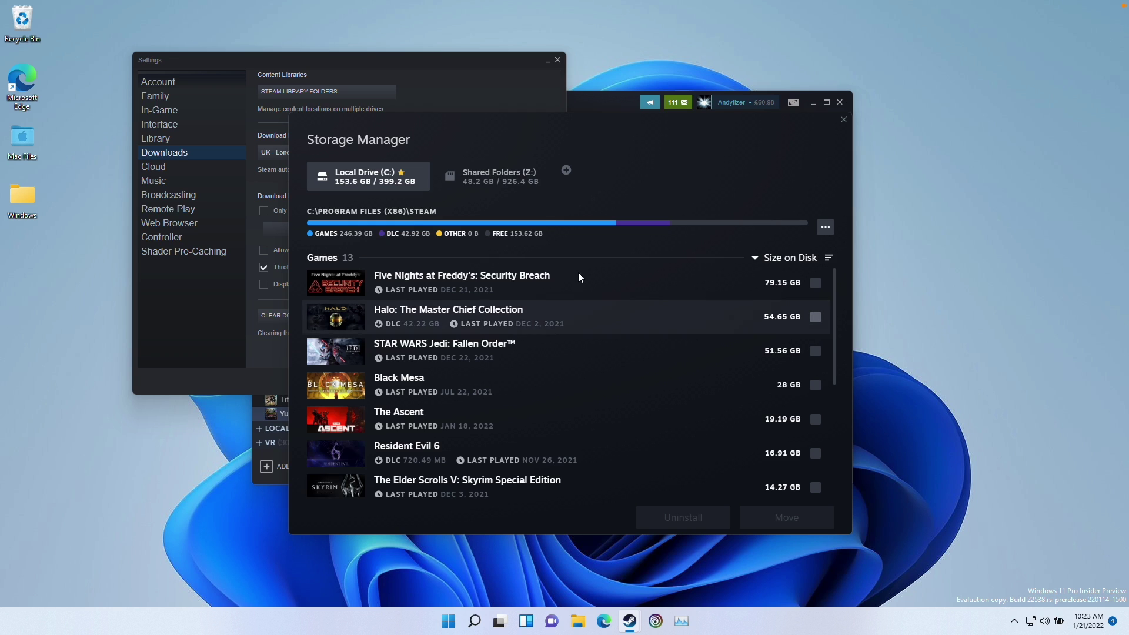
click(504, 189)
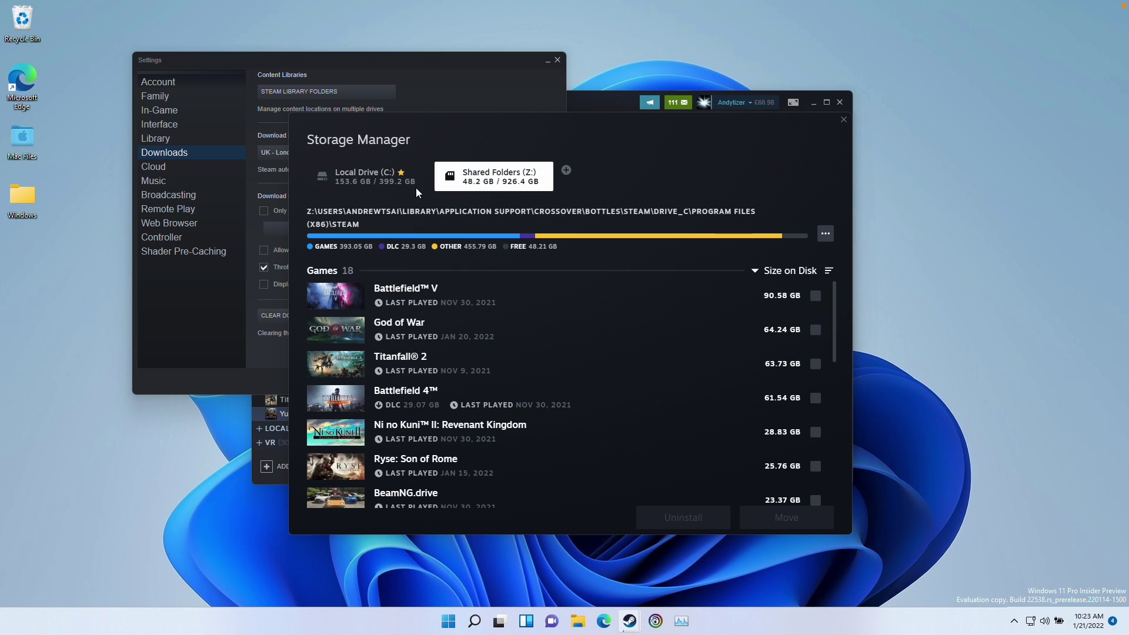
click(390, 191)
click(471, 183)
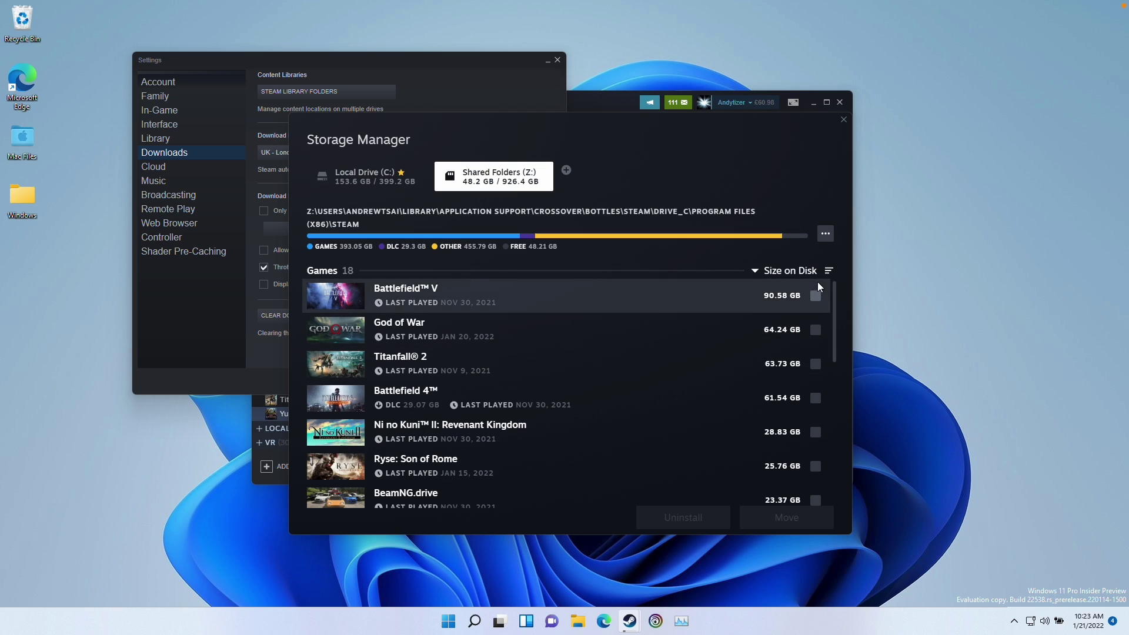
drag(835, 293, 855, 449)
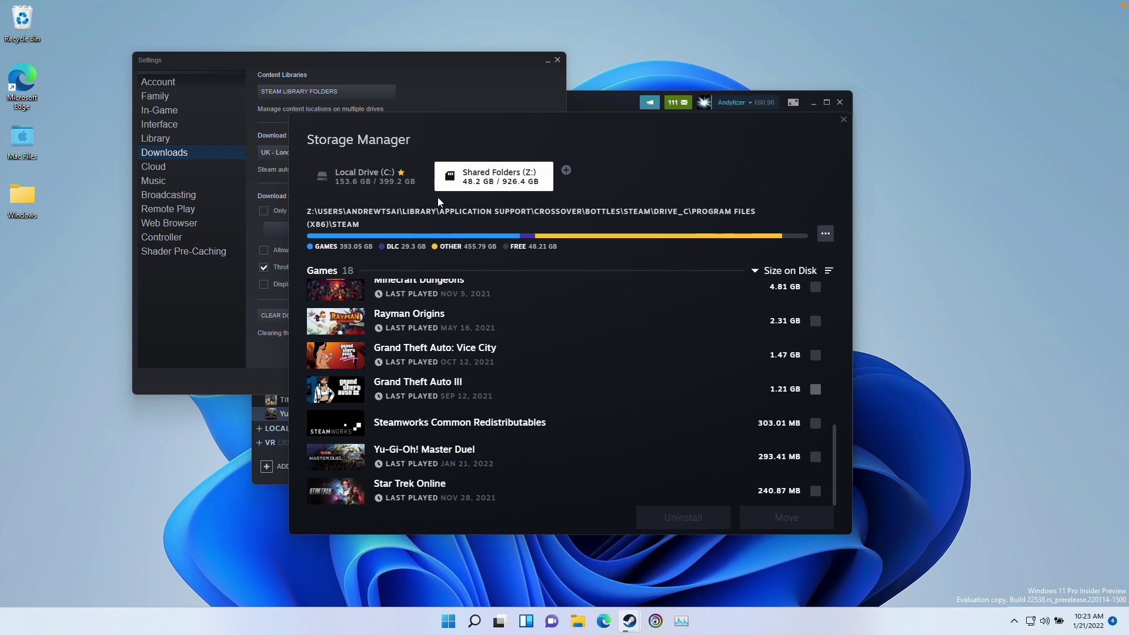
- Close Storage Manager and Settings, then play Yu-Gi-Oh! Master Duel on this machine
click(844, 120)
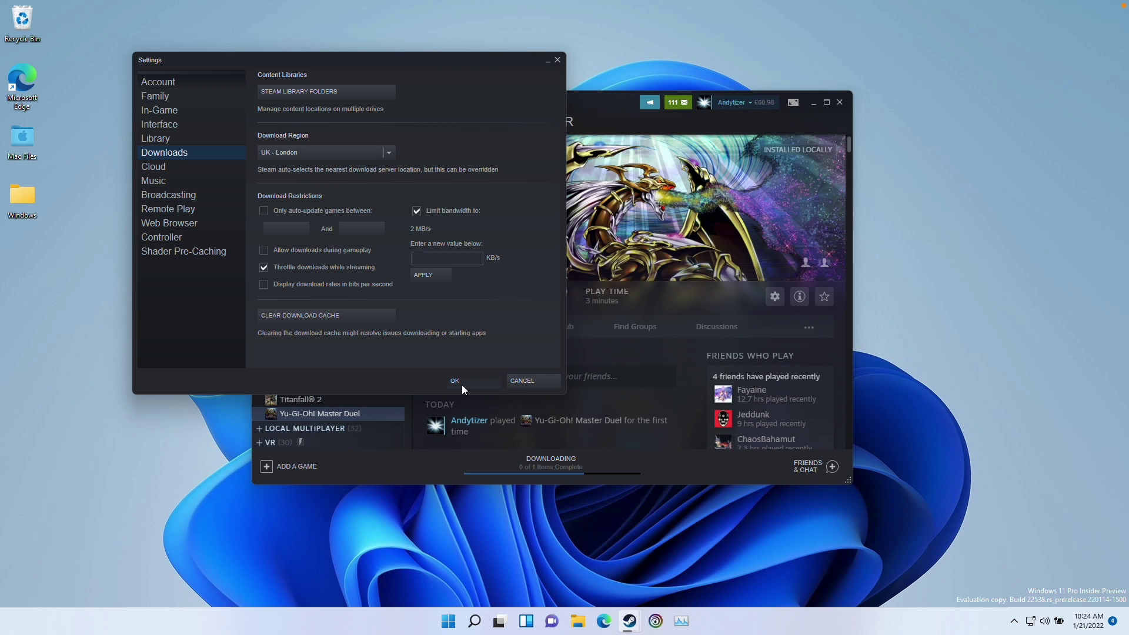
click(460, 385)
click(489, 297)
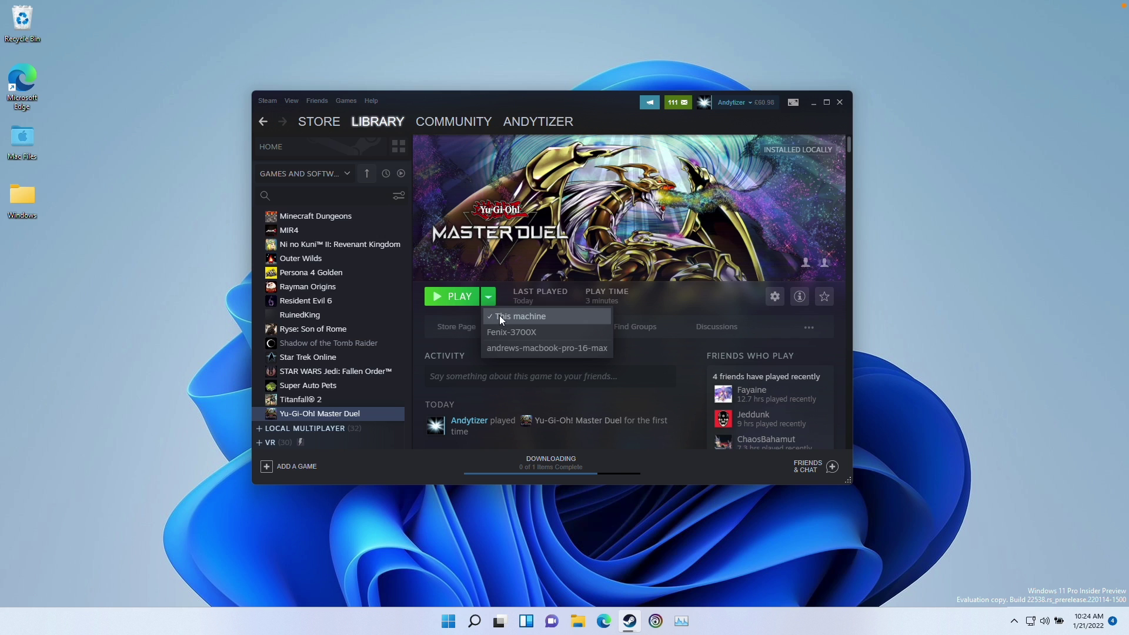
click(504, 298)
click(461, 306)
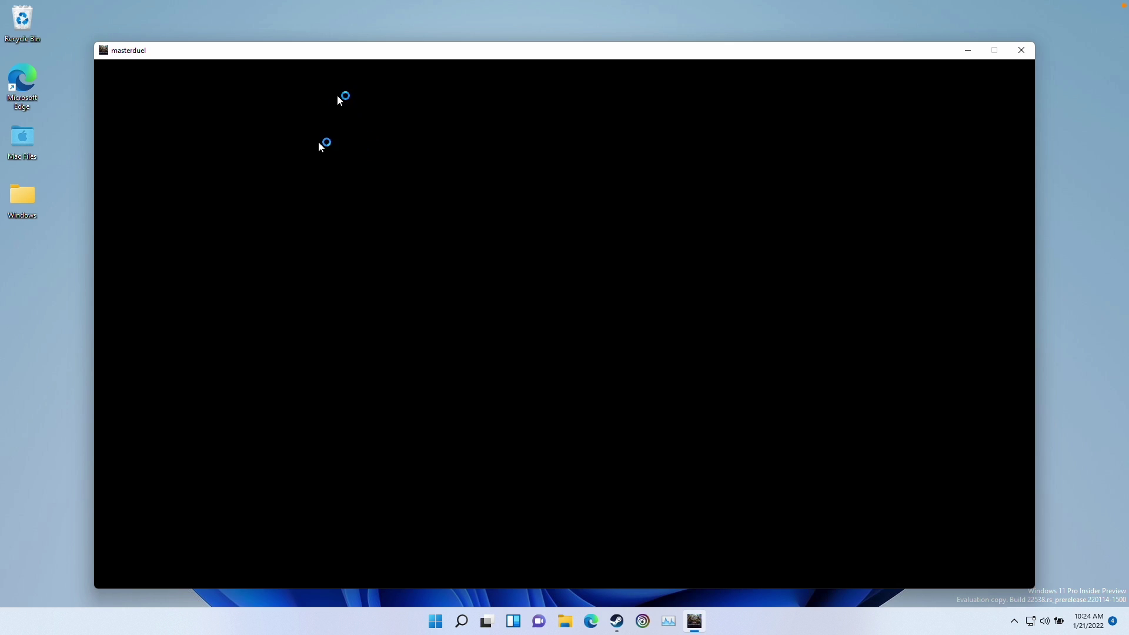
- Reposition the game window and quit Yu-Gi-Oh! Master Duel from its title screen
drag(450, 89, 348, 48)
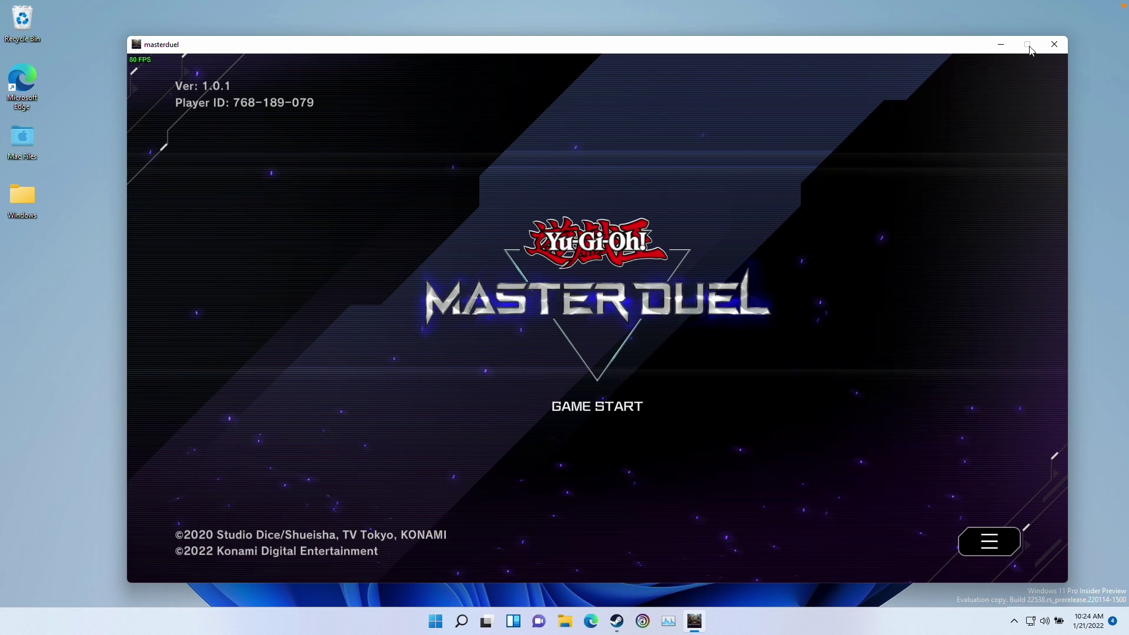
click(1055, 46)
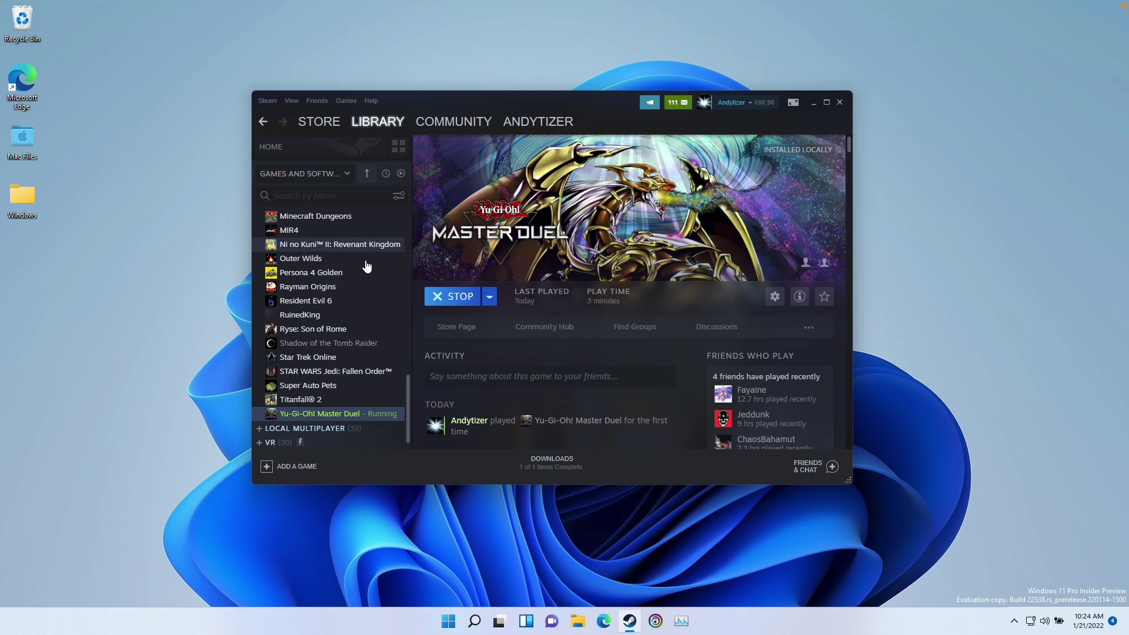
click(334, 194)
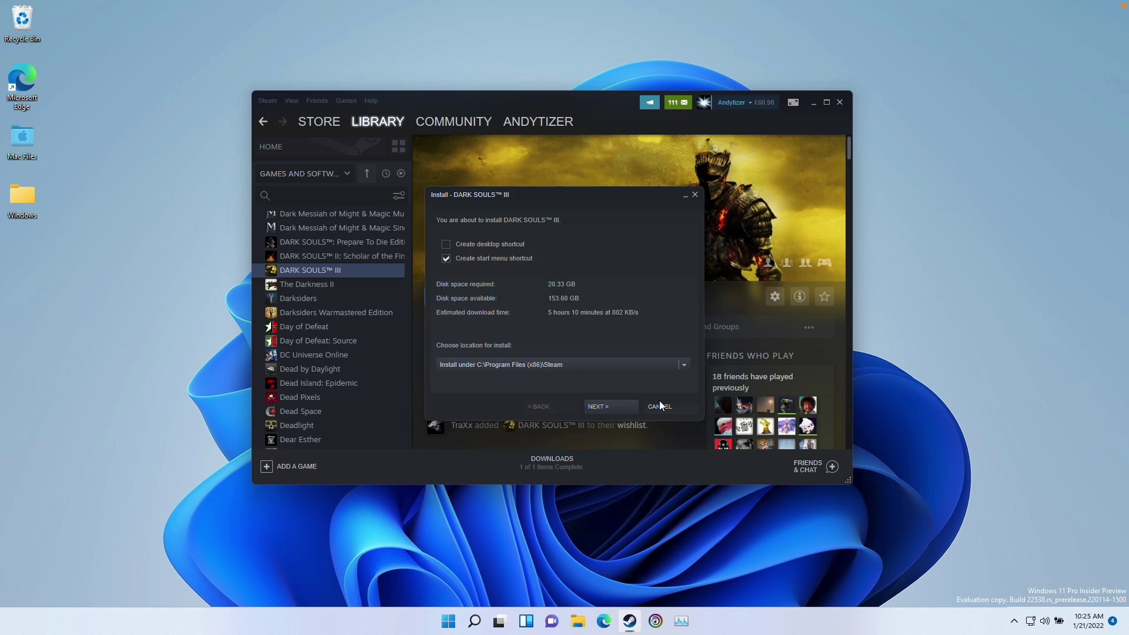
- Set Dark Souls III's install location to the CrossOver Z: library (48.10 GB free), then cancel
key(Escape)
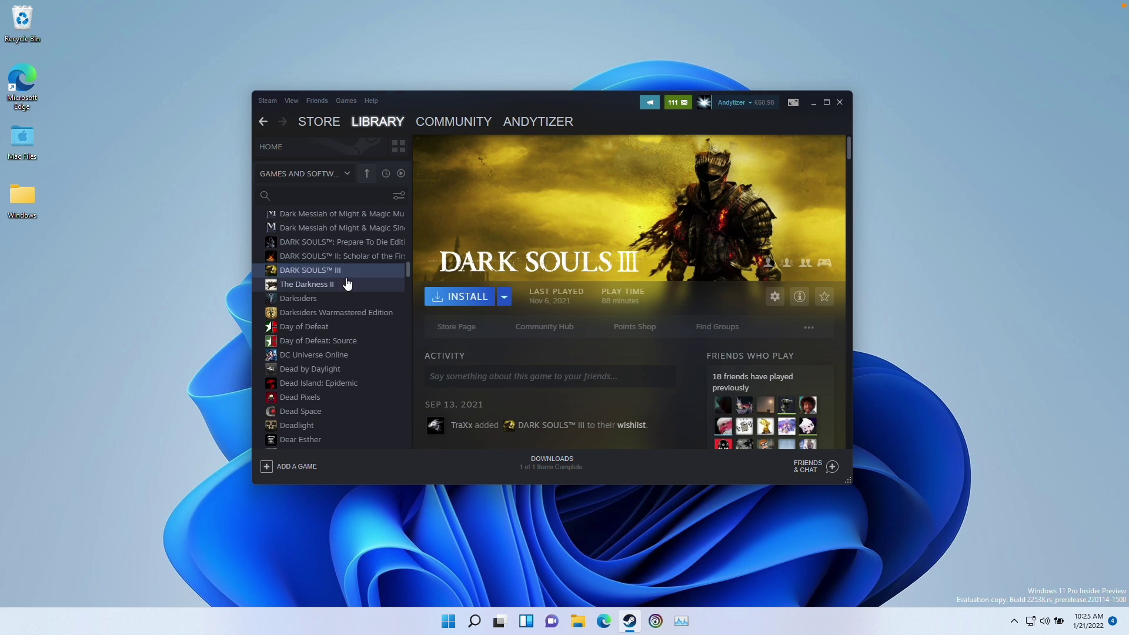
click(506, 304)
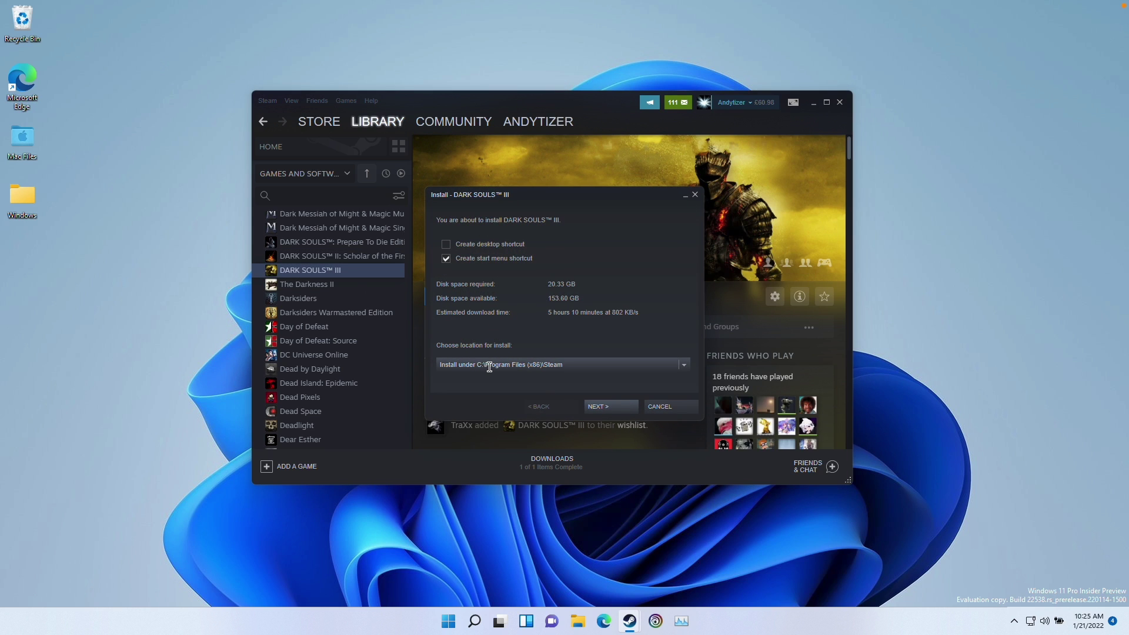
click(685, 365)
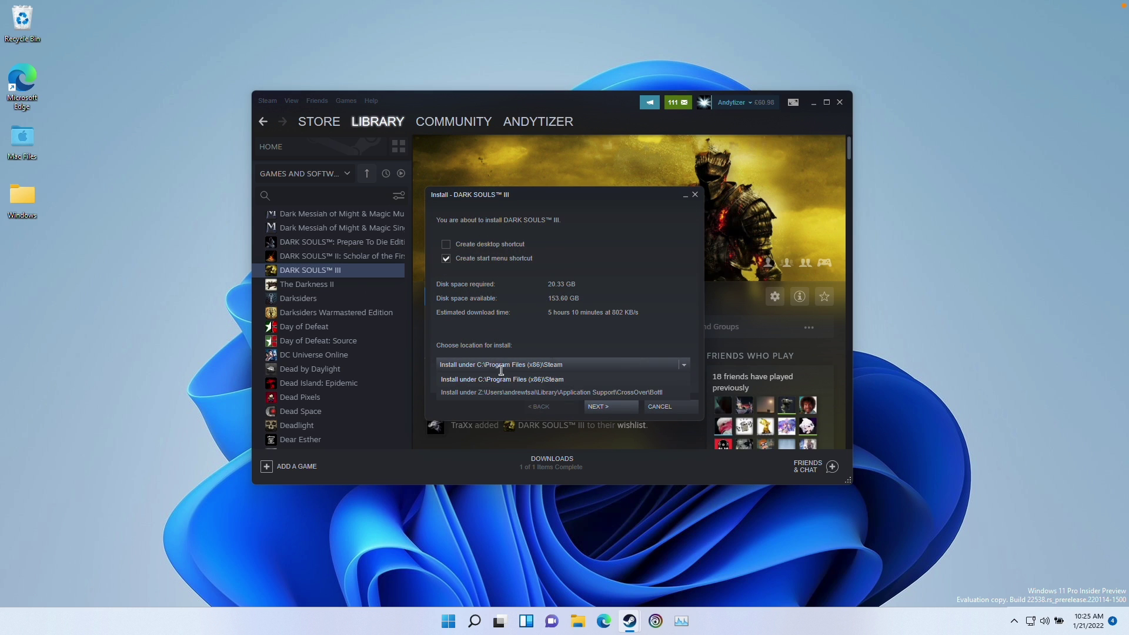
click(687, 366)
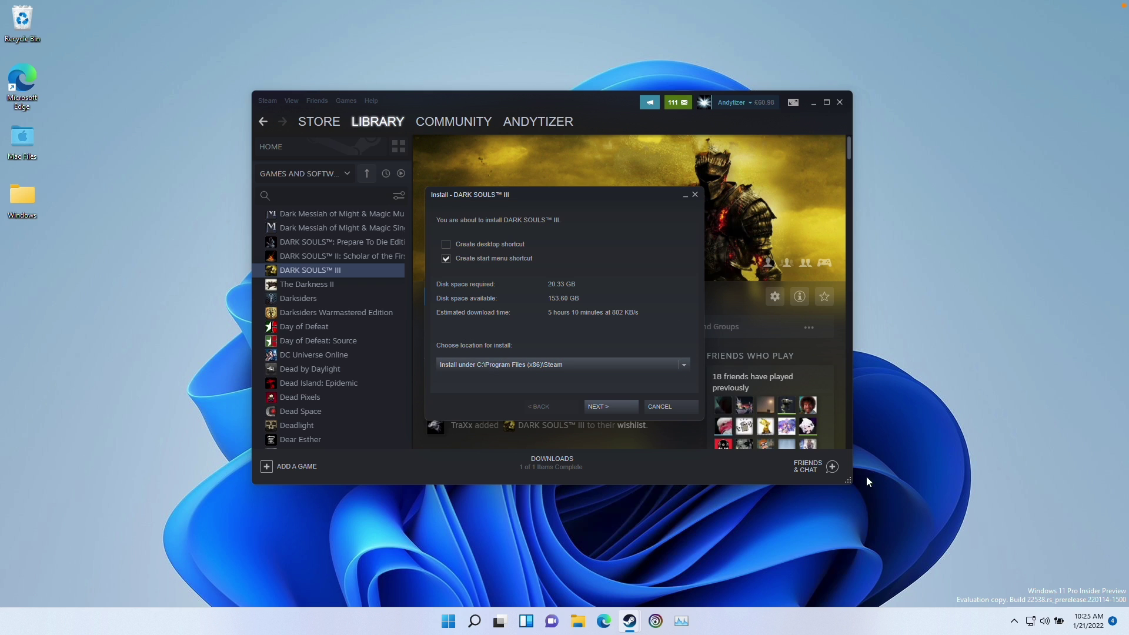
click(685, 366)
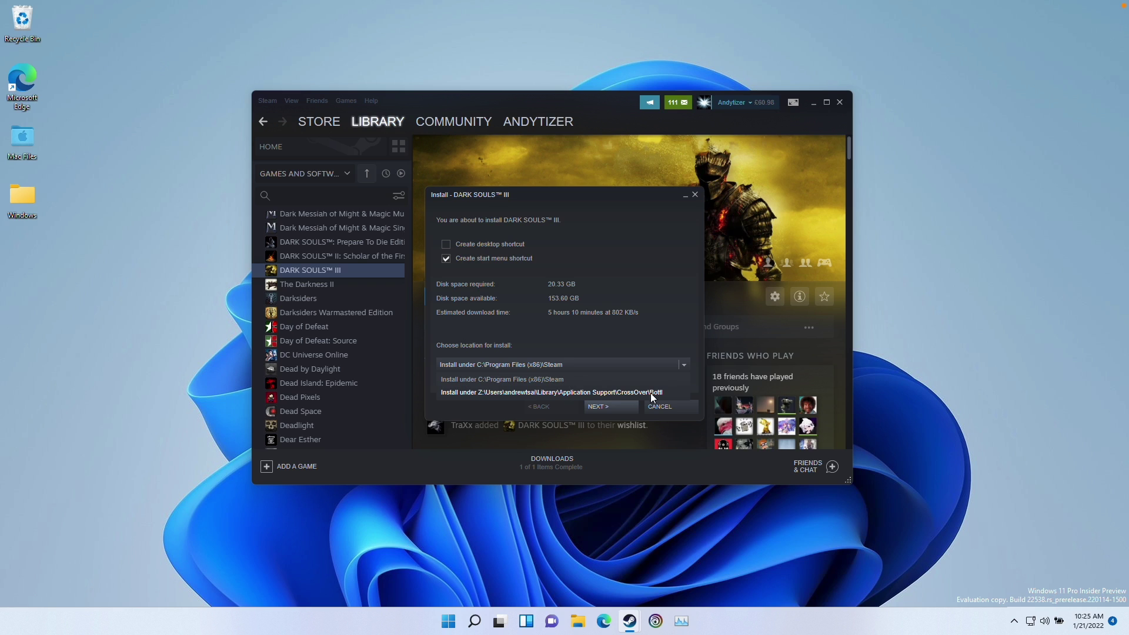
click(623, 392)
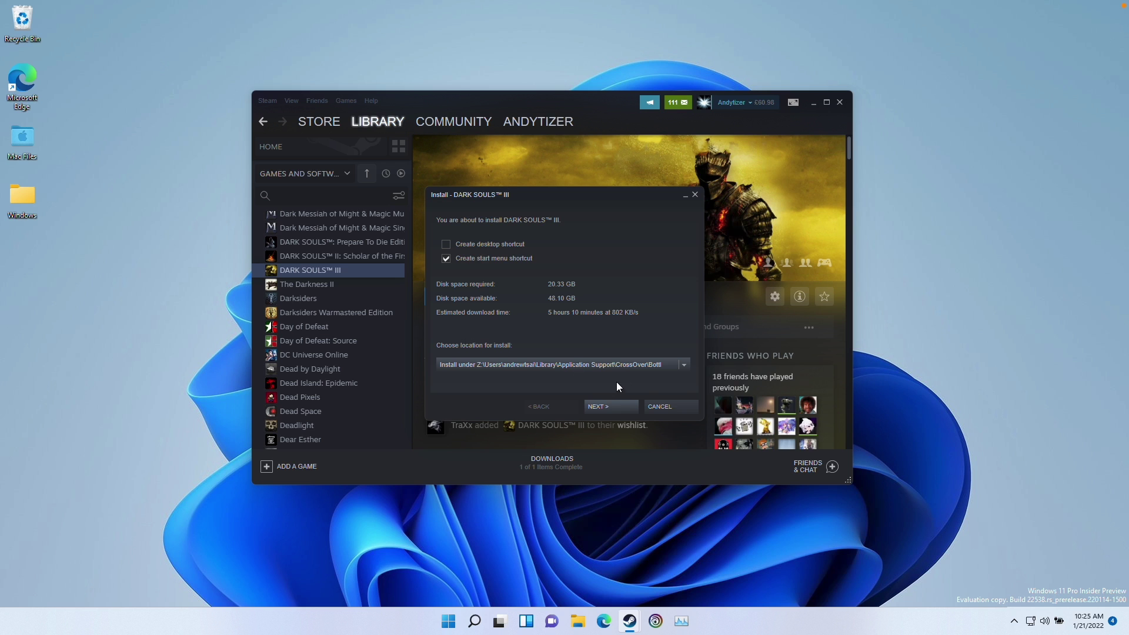
key(ctrl+Left)
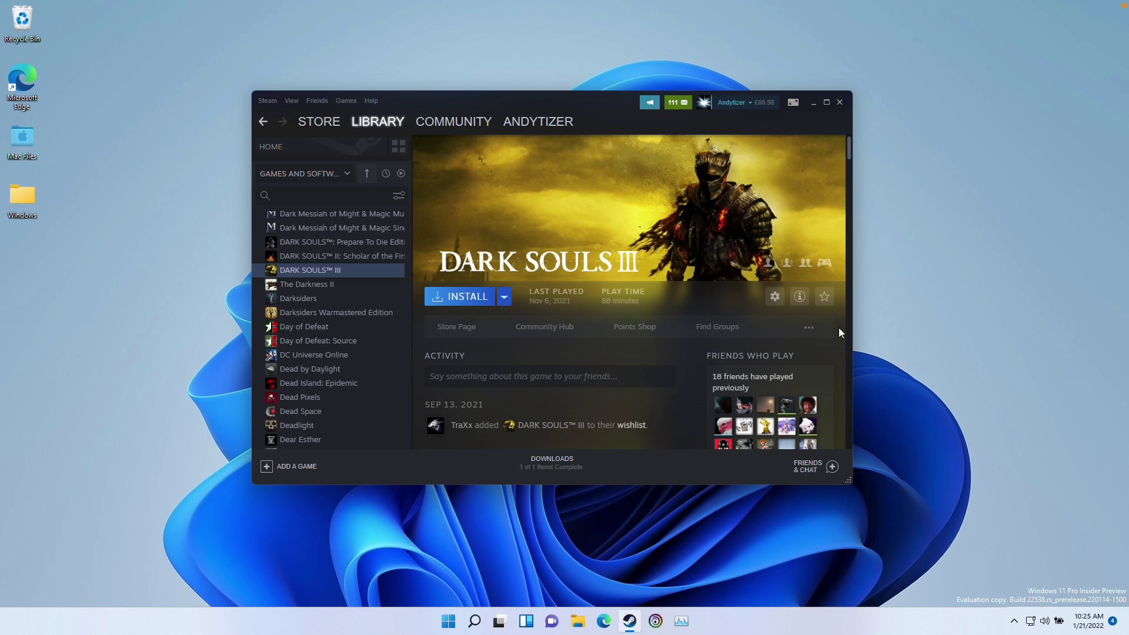